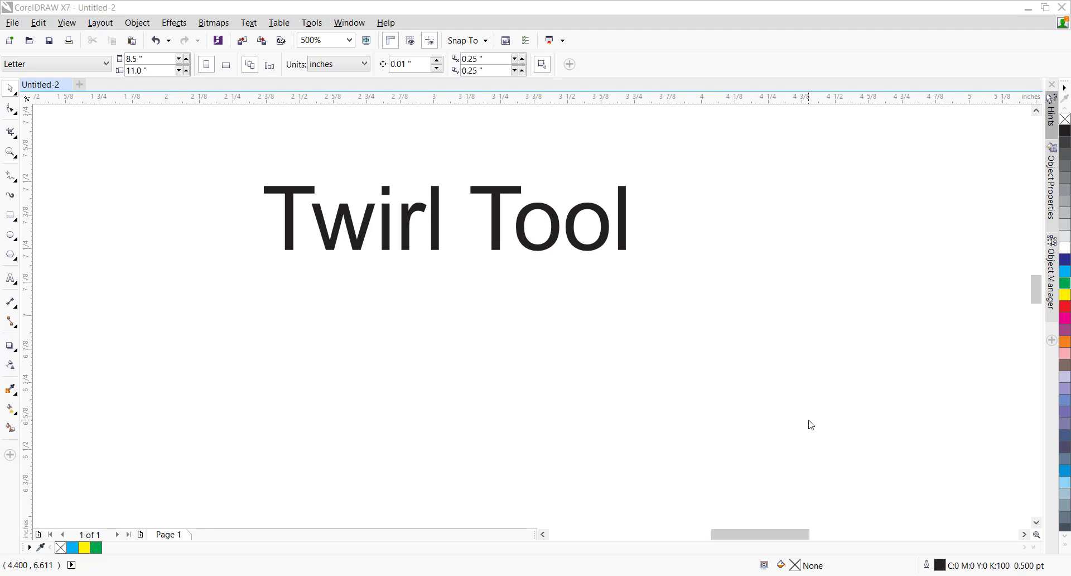
# Draw a wide rectangle under the 'Twirl Tool' heading and fill it magenta
pyautogui.click(14, 117)
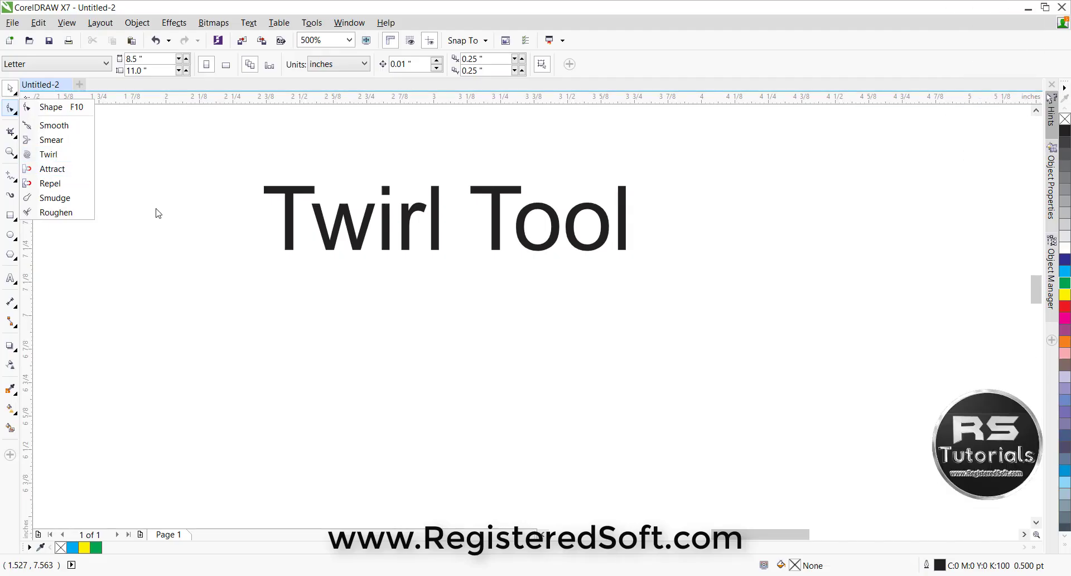
pyautogui.click(156, 209)
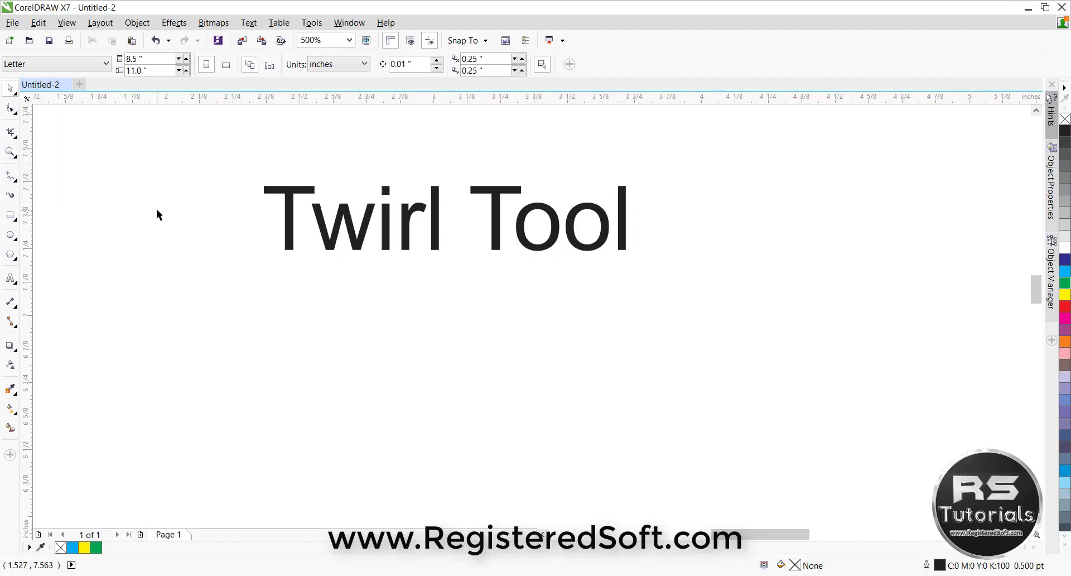
pyautogui.click(18, 223)
pyautogui.click(48, 214)
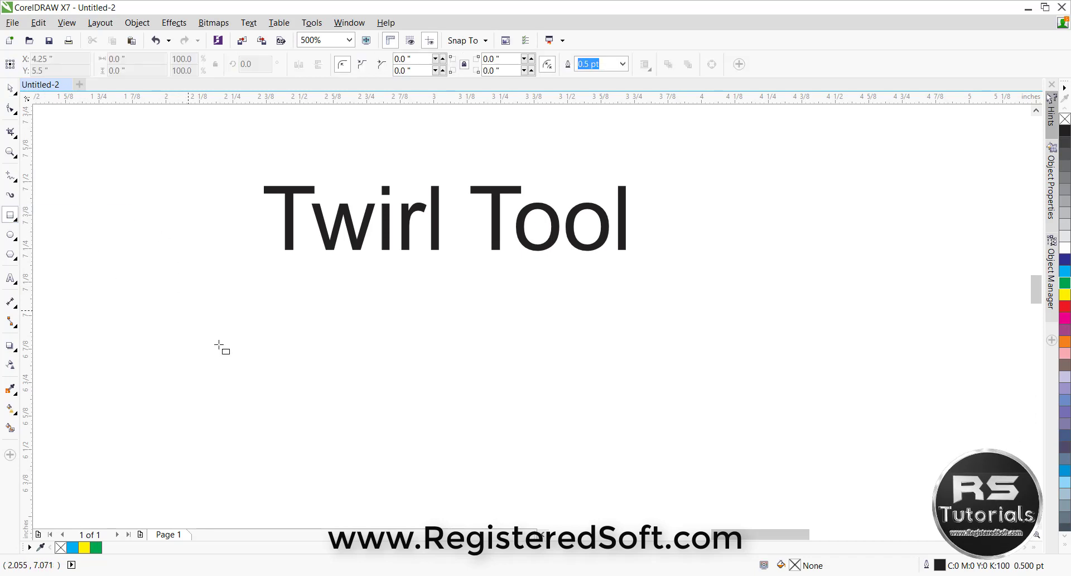
pyautogui.moveTo(230, 352); pyautogui.dragTo(619, 446)
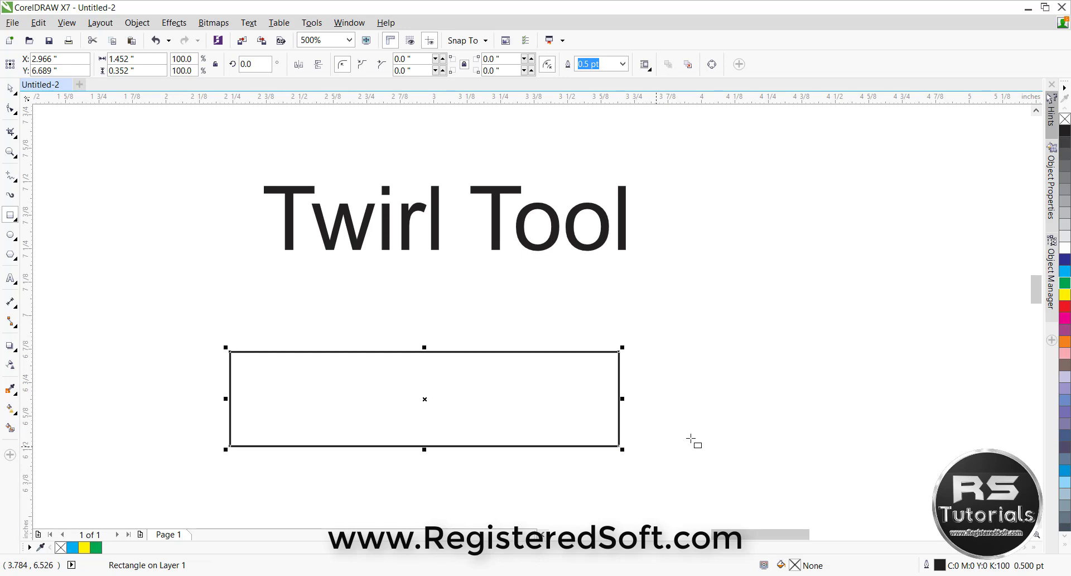
pyautogui.click(1065, 318)
pyautogui.click(725, 416)
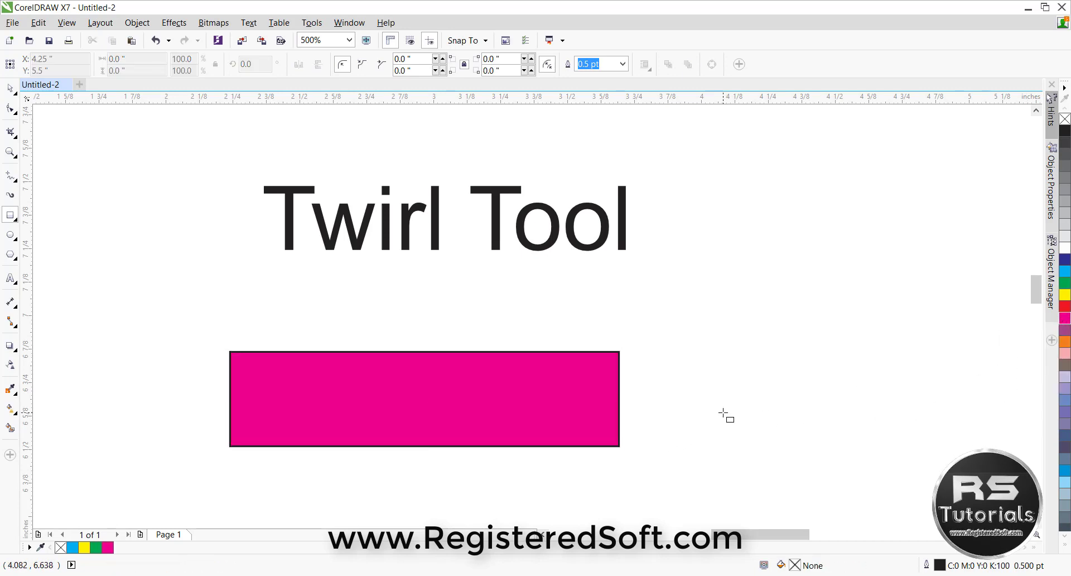
pyautogui.click(11, 109)
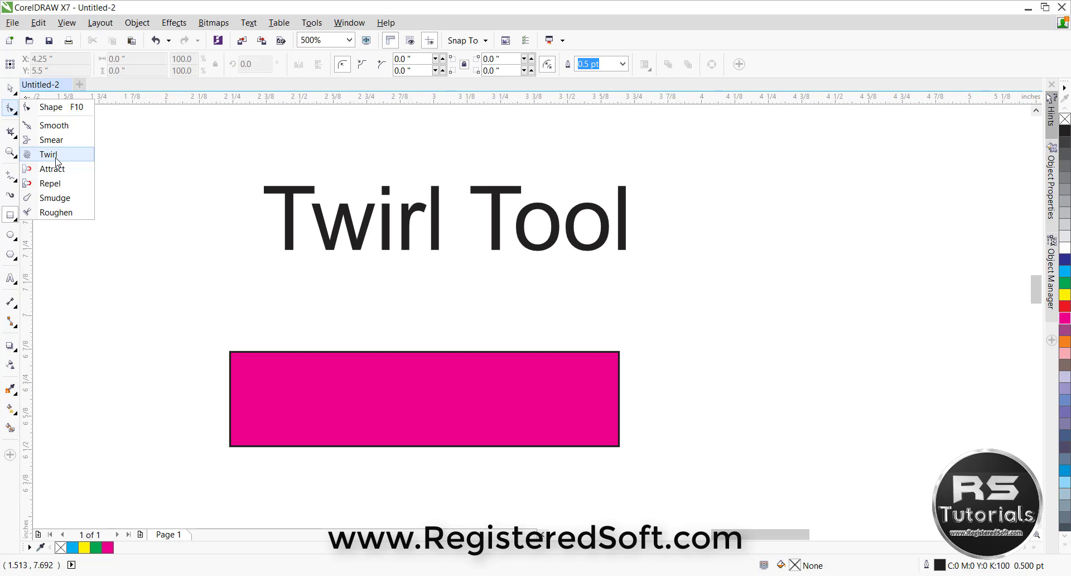
# Activate the Twirl tool with a 0.192 inch brush and a twirl rate of 51
pyautogui.click(49, 155)
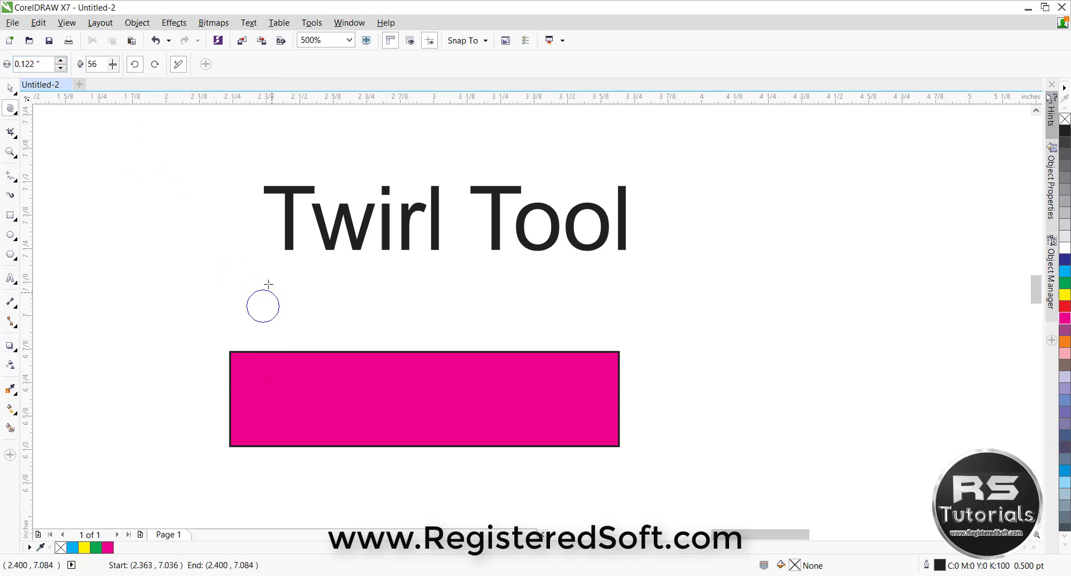
pyautogui.moveTo(263, 306)
pyautogui.mouseDown()
pyautogui.moveTo(229, 217)
pyautogui.moveTo(245, 287)
pyautogui.mouseUp()
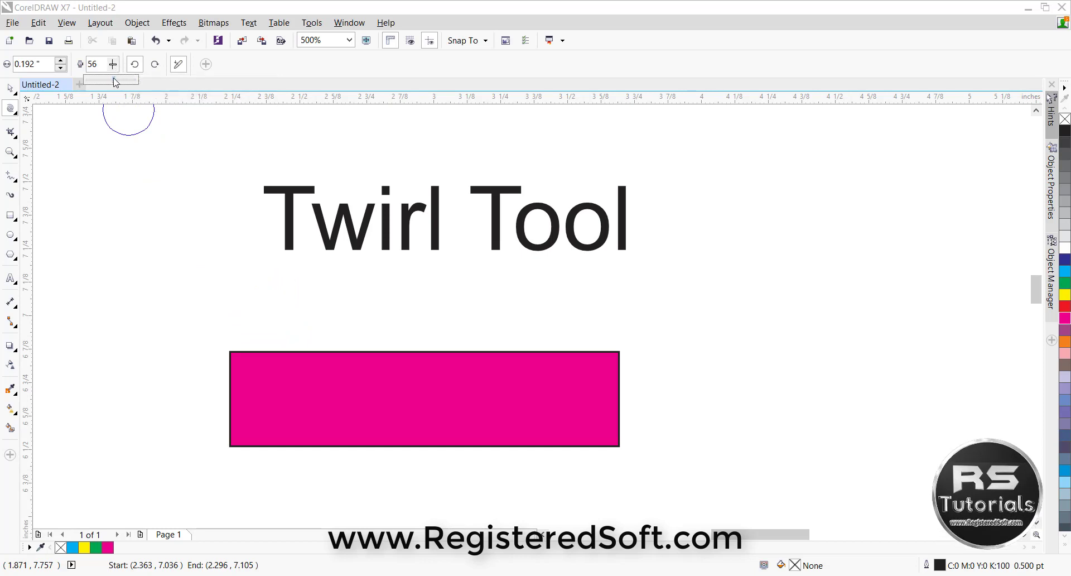
pyautogui.moveTo(114, 82); pyautogui.dragTo(136, 86)
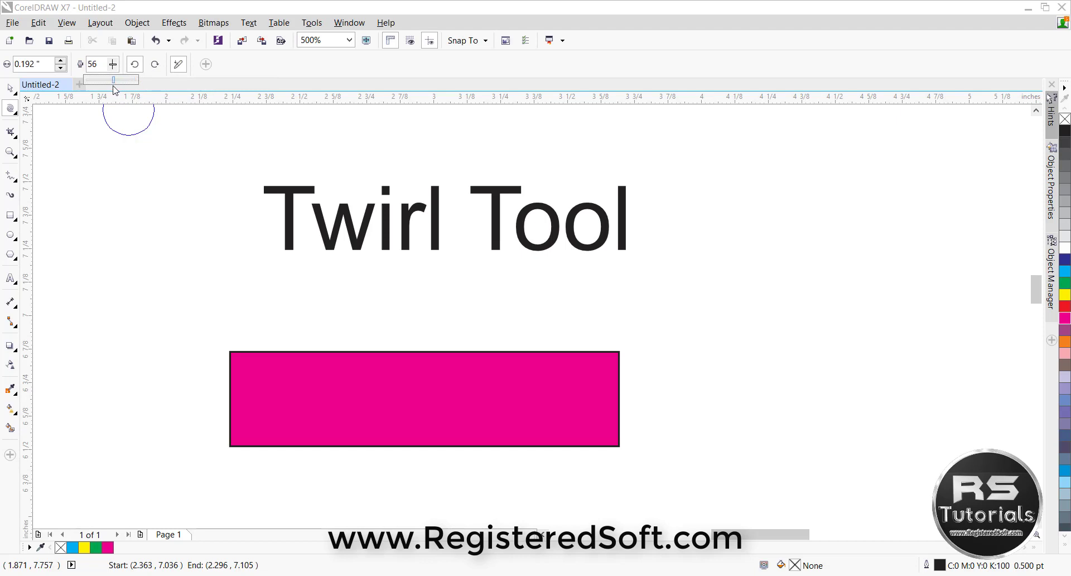
pyautogui.moveTo(114, 80); pyautogui.dragTo(137, 81)
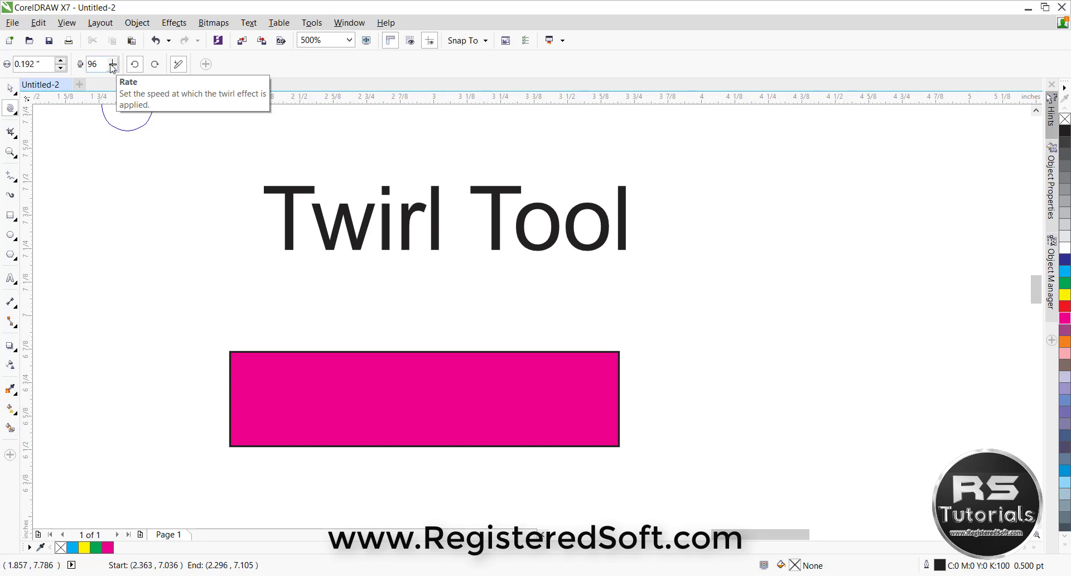
pyautogui.moveTo(113, 67); pyautogui.dragTo(93, 83)
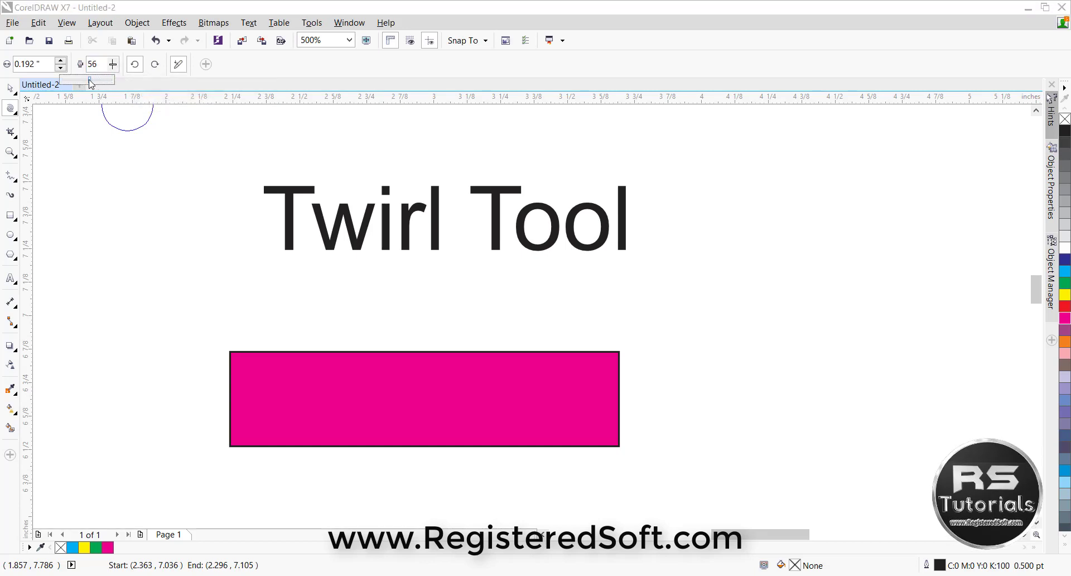
pyautogui.moveTo(94, 84); pyautogui.dragTo(89, 84)
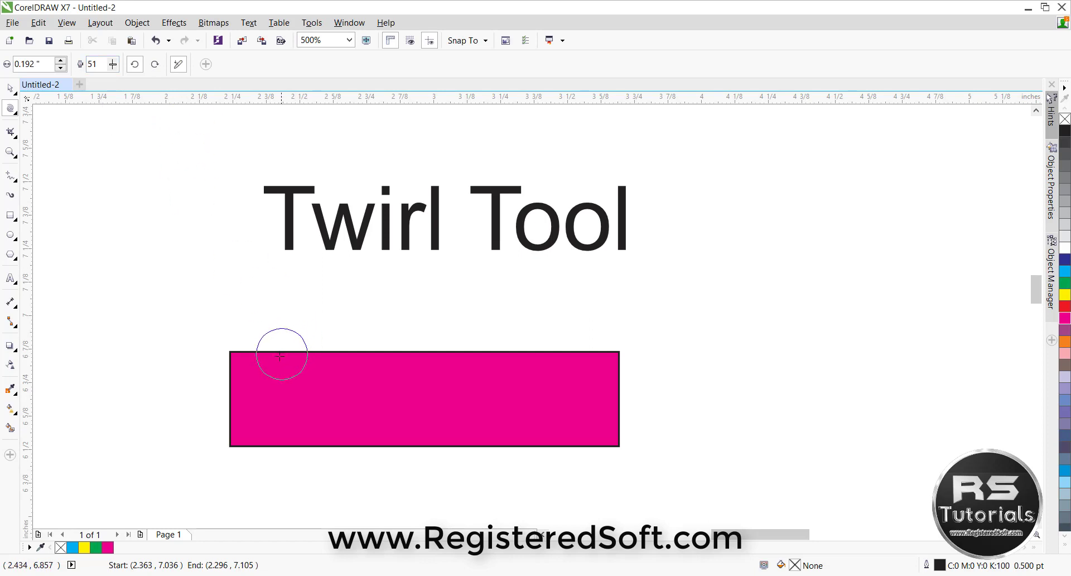
# Resize the Twirl brush to 0.386 inch and raise its twirl rate to 100
pyautogui.moveTo(279, 357); pyautogui.dragTo(293, 341)
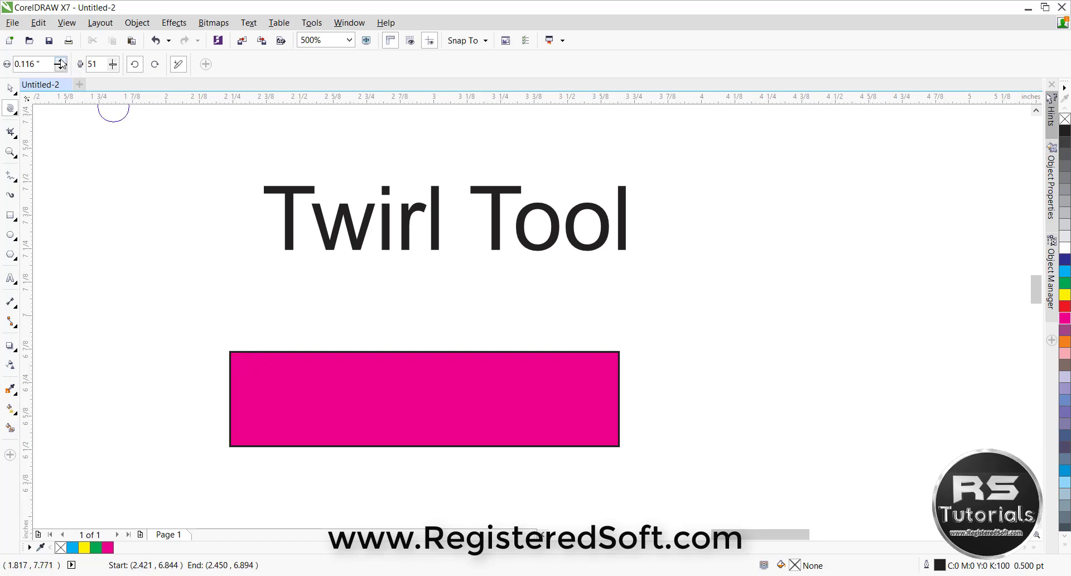
pyautogui.moveTo(273, 313); pyautogui.dragTo(297, 301)
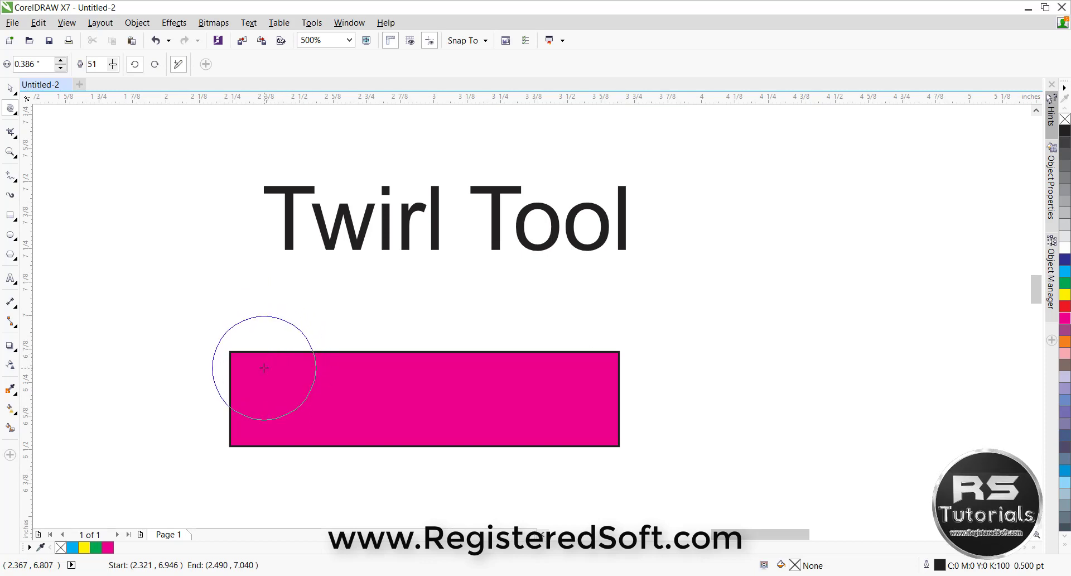
pyautogui.click(17, 115)
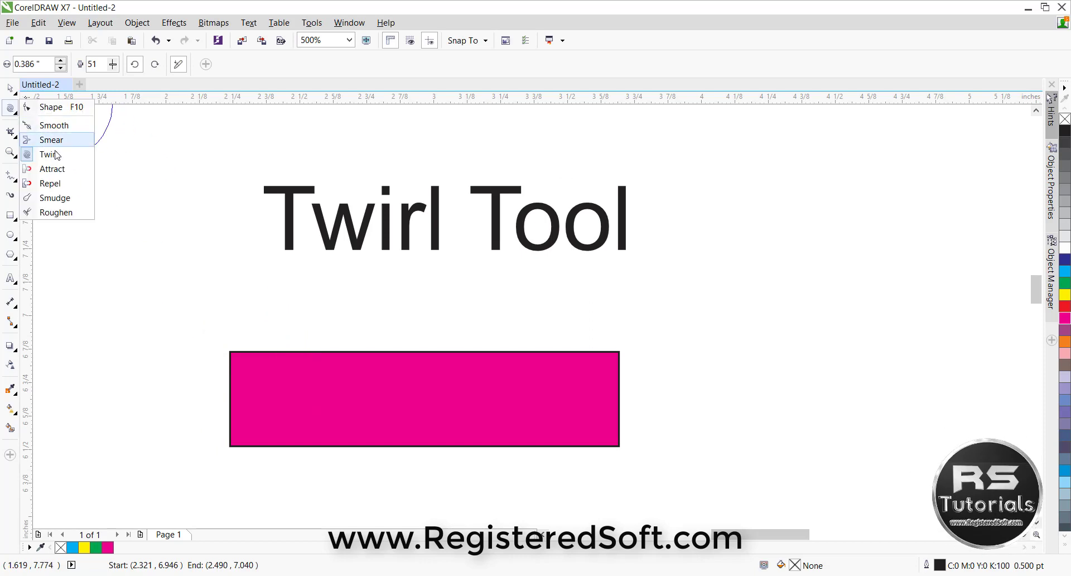
pyautogui.click(45, 158)
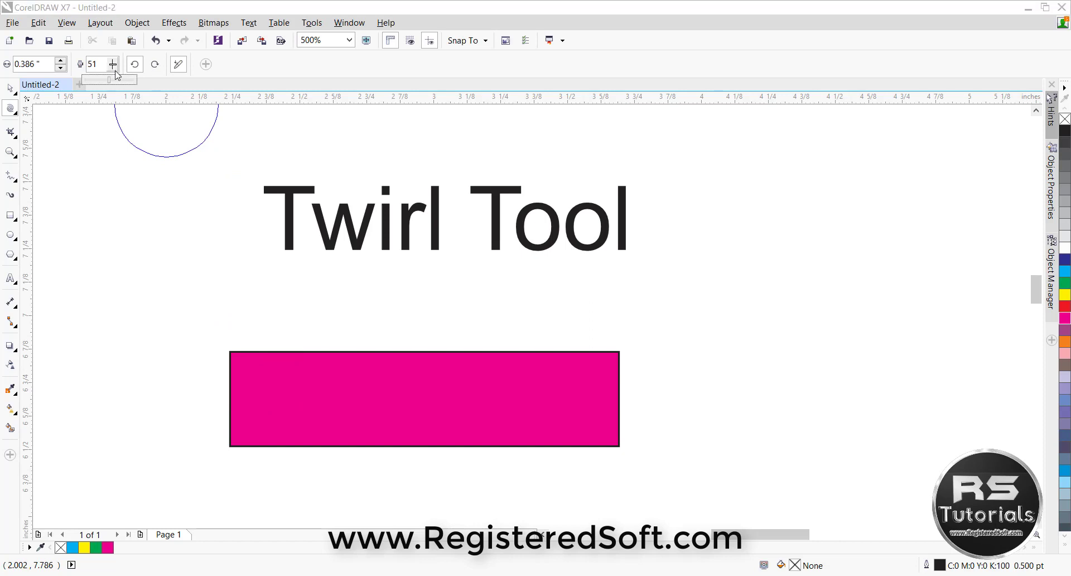
pyautogui.moveTo(111, 81); pyautogui.dragTo(134, 81)
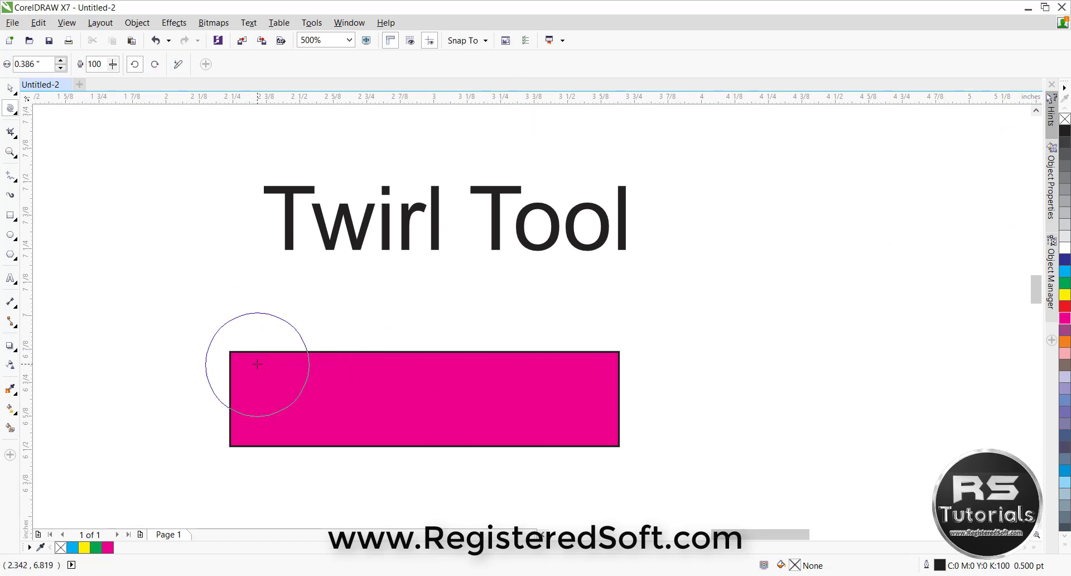
# With the Twirl tool active, recolor the selected rectangle yellow
pyautogui.click(16, 113)
pyautogui.click(49, 151)
pyautogui.click(244, 395)
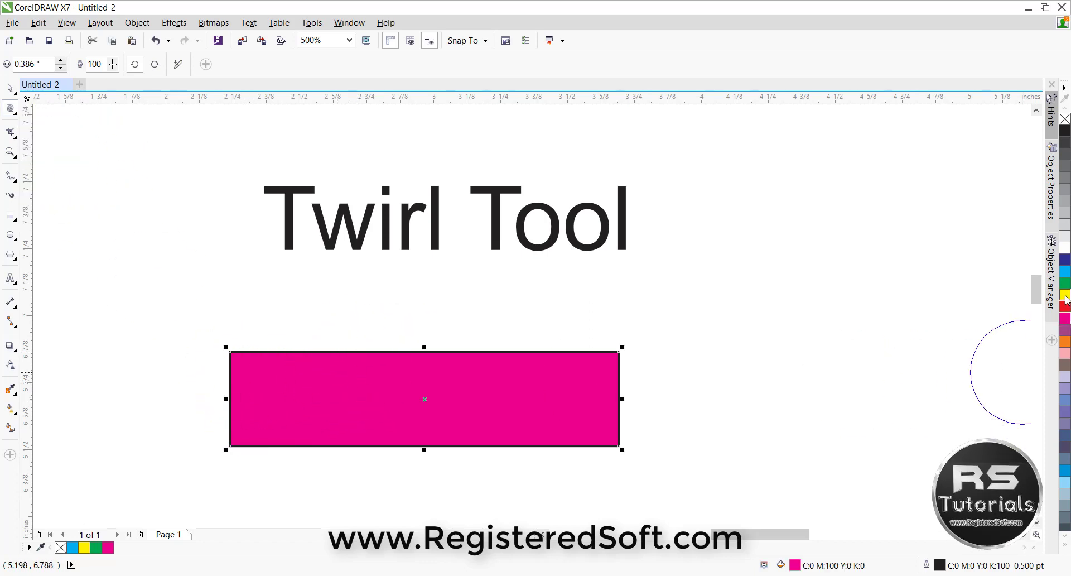
pyautogui.click(1064, 294)
# Twirl three spirals along the rectangle's top edge, then shrink the brush to 0.219 inch
pyautogui.click(259, 363)
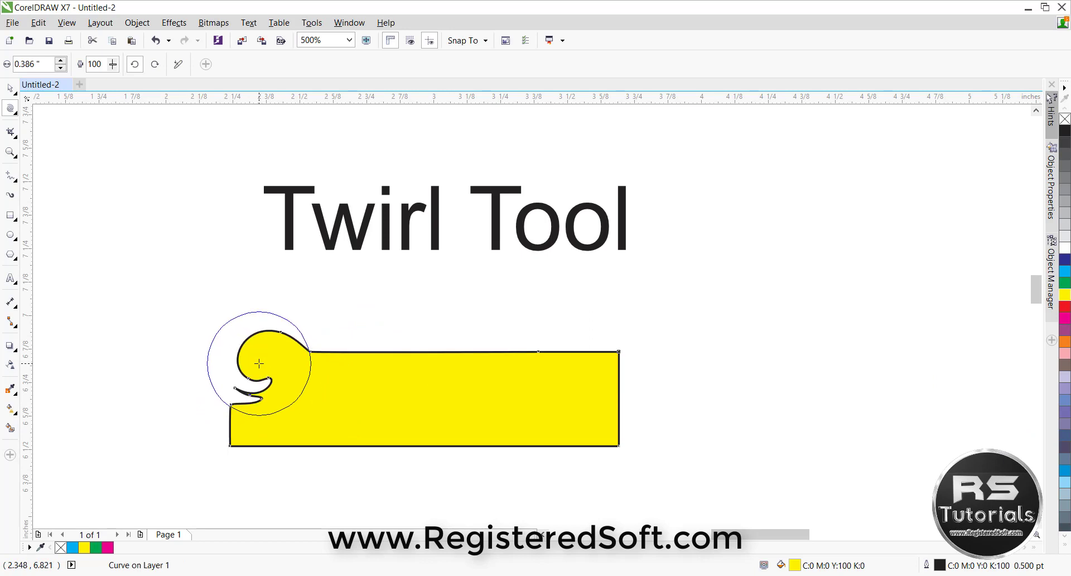
pyautogui.click(399, 361)
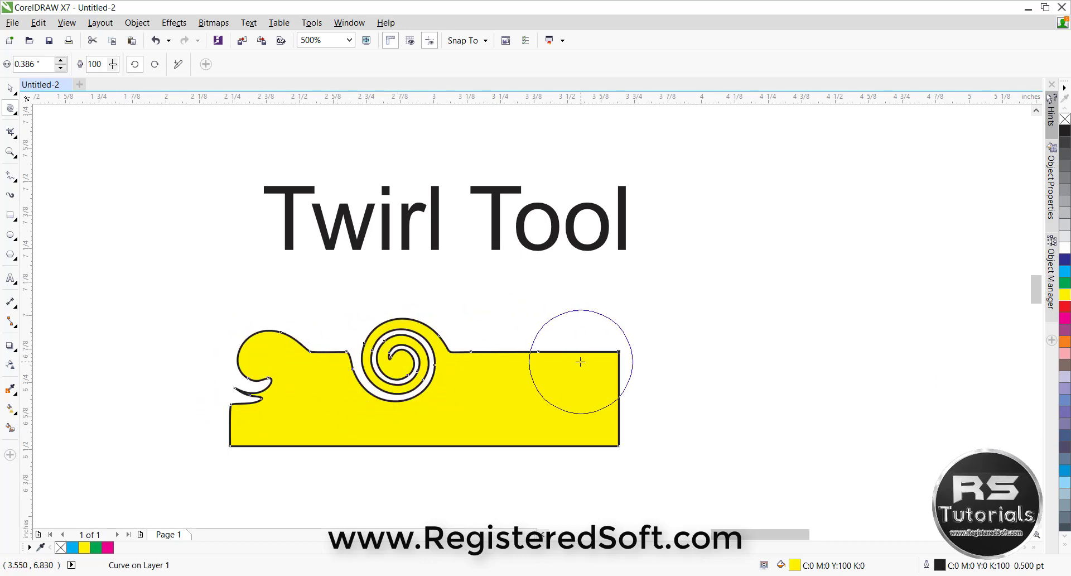
pyautogui.click(535, 363)
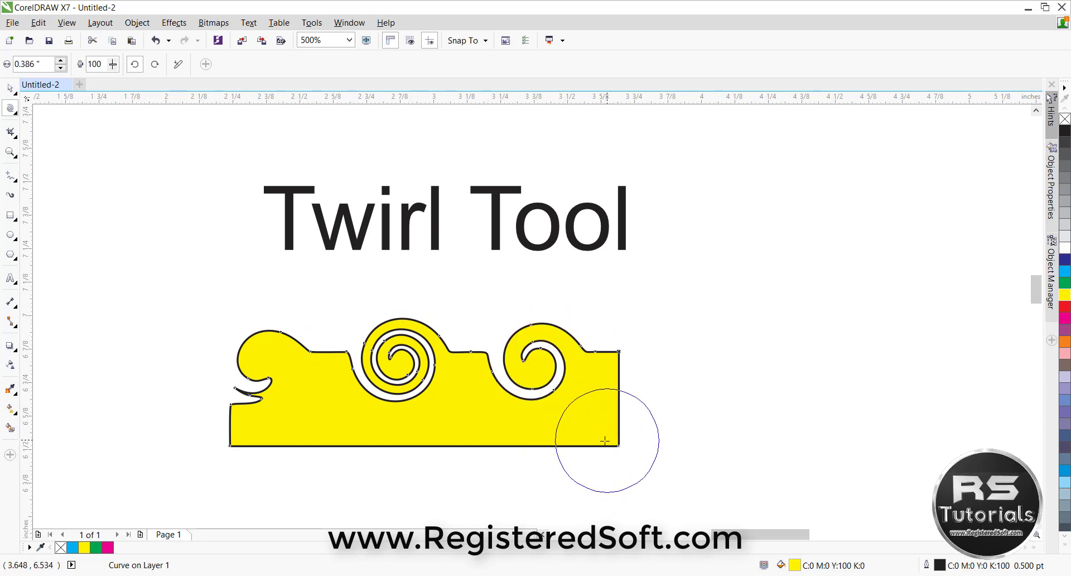
pyautogui.moveTo(604, 441); pyautogui.dragTo(604, 434)
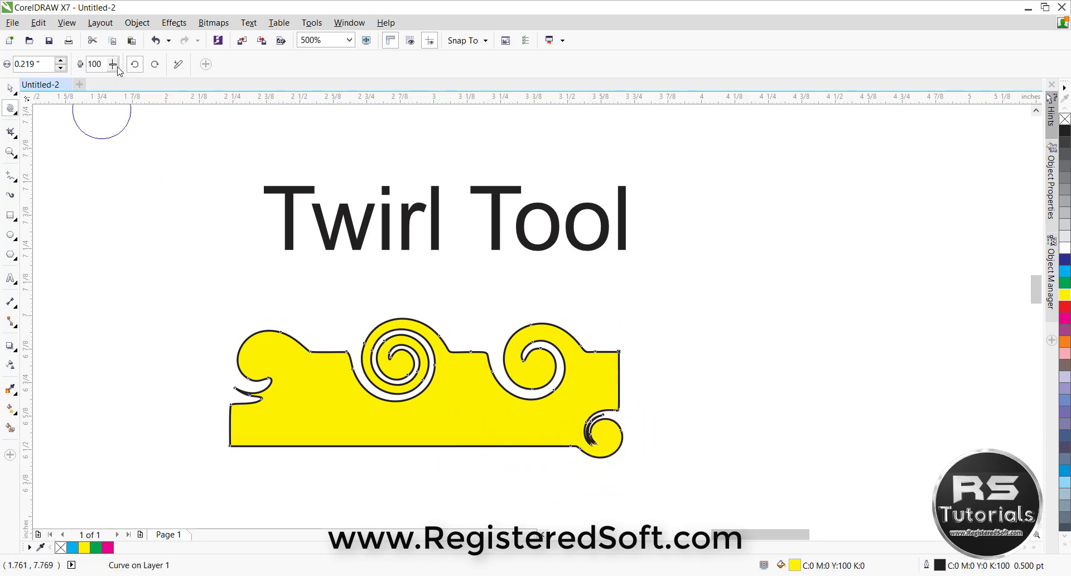
# Set the twirl rate to 51 and curl the bottom edge and upper-right corner
pyautogui.doubleClick(95, 63)
pyautogui.write('51')
pyautogui.press('Return')
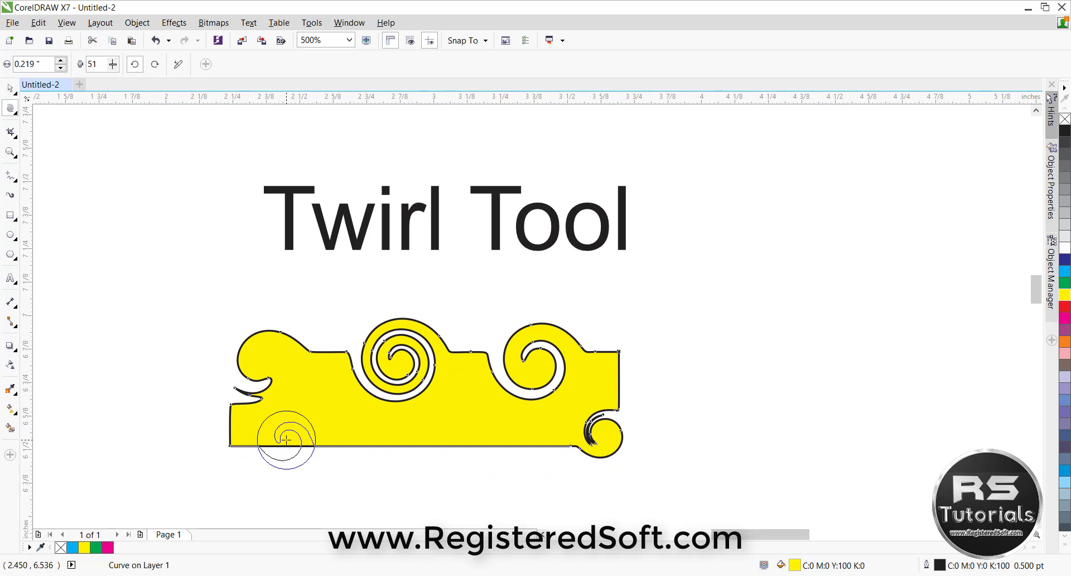
pyautogui.moveTo(286, 440); pyautogui.dragTo(286, 440)
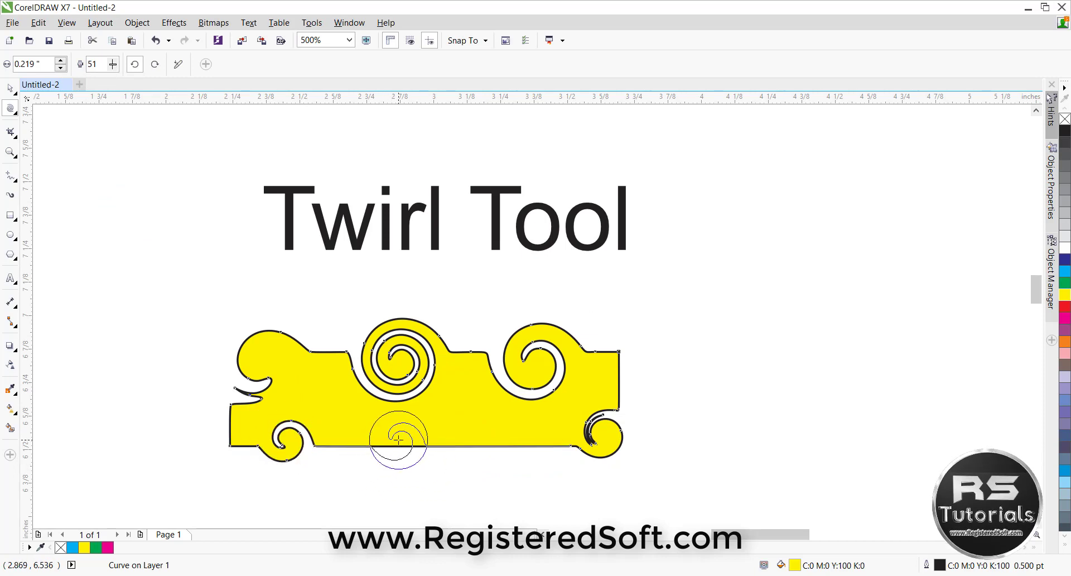
pyautogui.moveTo(399, 440); pyautogui.dragTo(398, 439)
pyautogui.moveTo(492, 439); pyautogui.dragTo(492, 439)
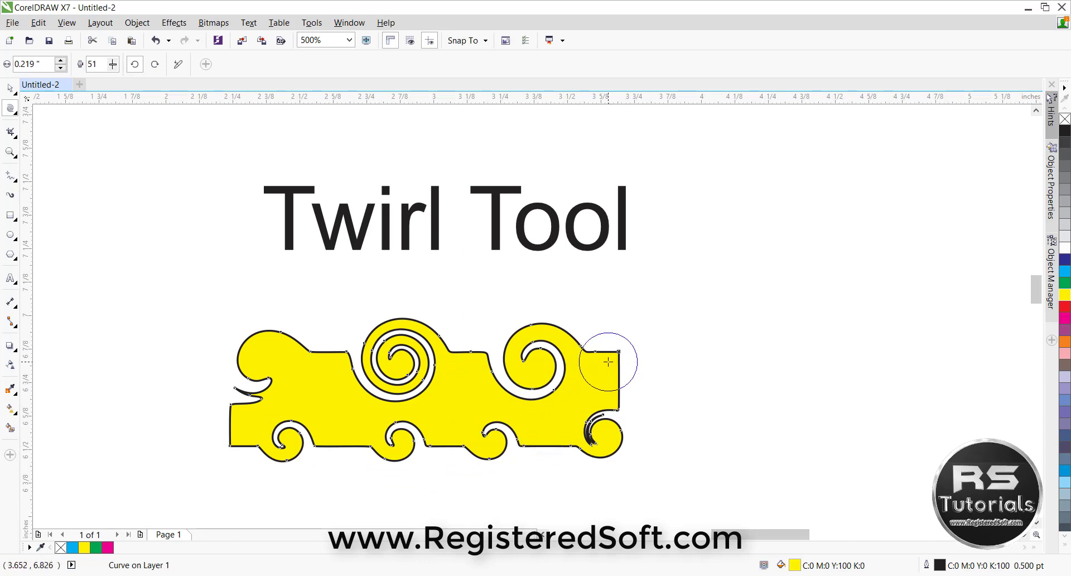
pyautogui.moveTo(609, 361); pyautogui.dragTo(608, 361)
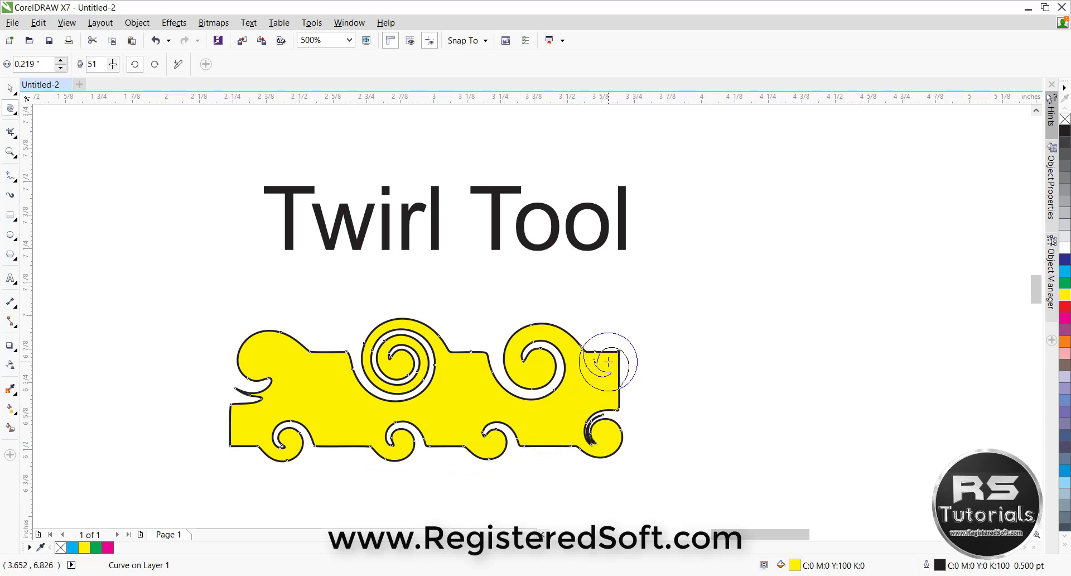
# Switch twirls to clockwise and add several curls across the shape's top edge
pyautogui.click(155, 65)
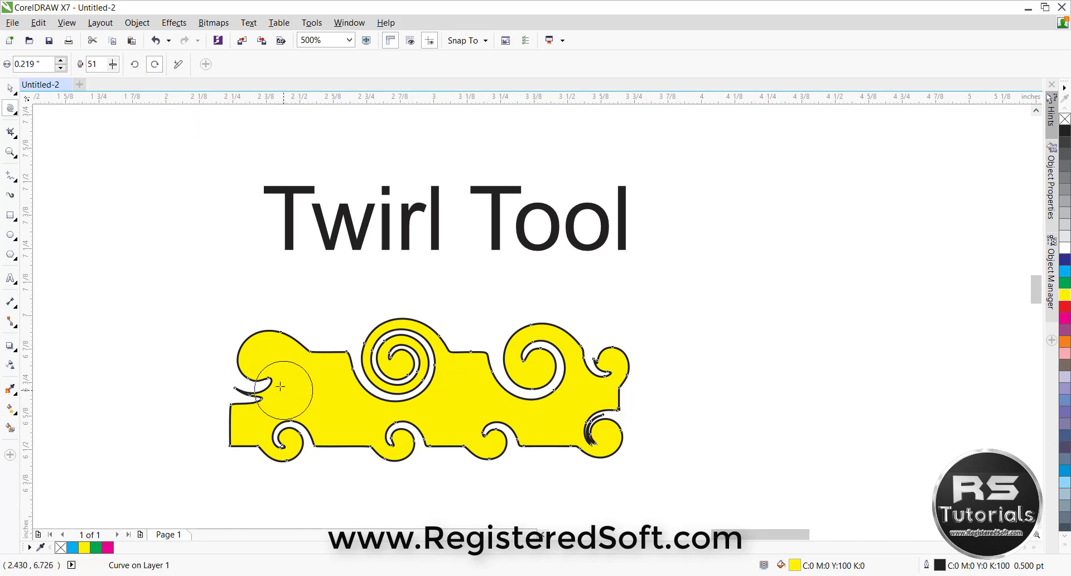
pyautogui.moveTo(280, 386); pyautogui.dragTo(273, 357)
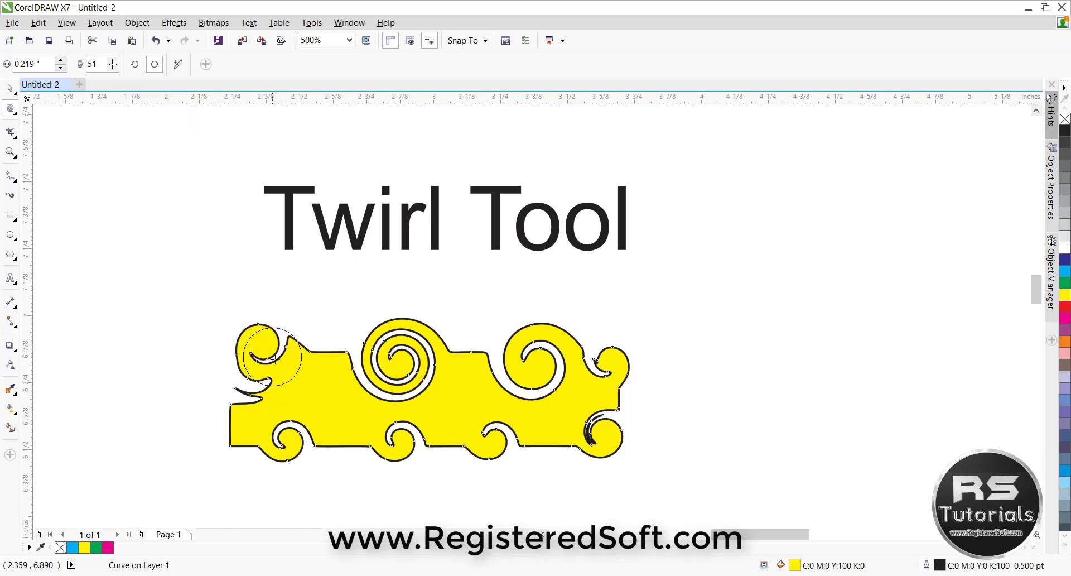
pyautogui.moveTo(314, 393); pyautogui.dragTo(315, 361)
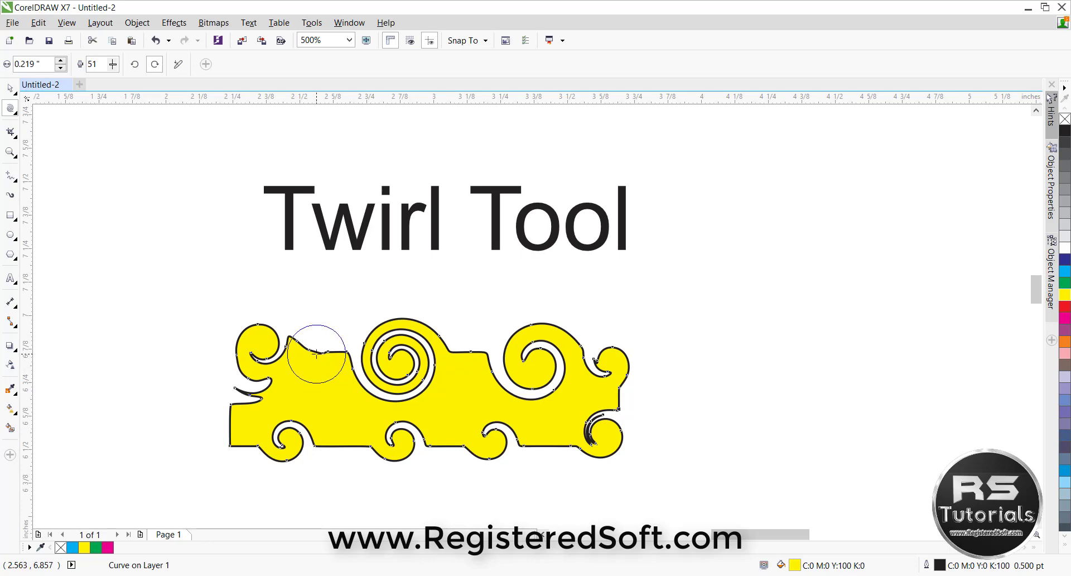
pyautogui.moveTo(316, 354); pyautogui.dragTo(317, 356)
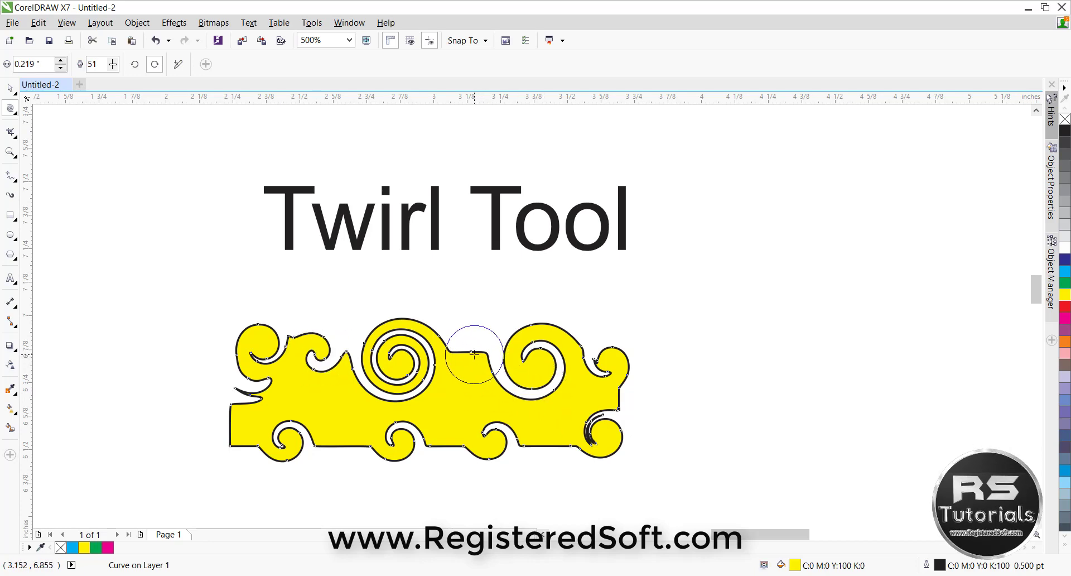
pyautogui.moveTo(474, 355); pyautogui.dragTo(475, 354)
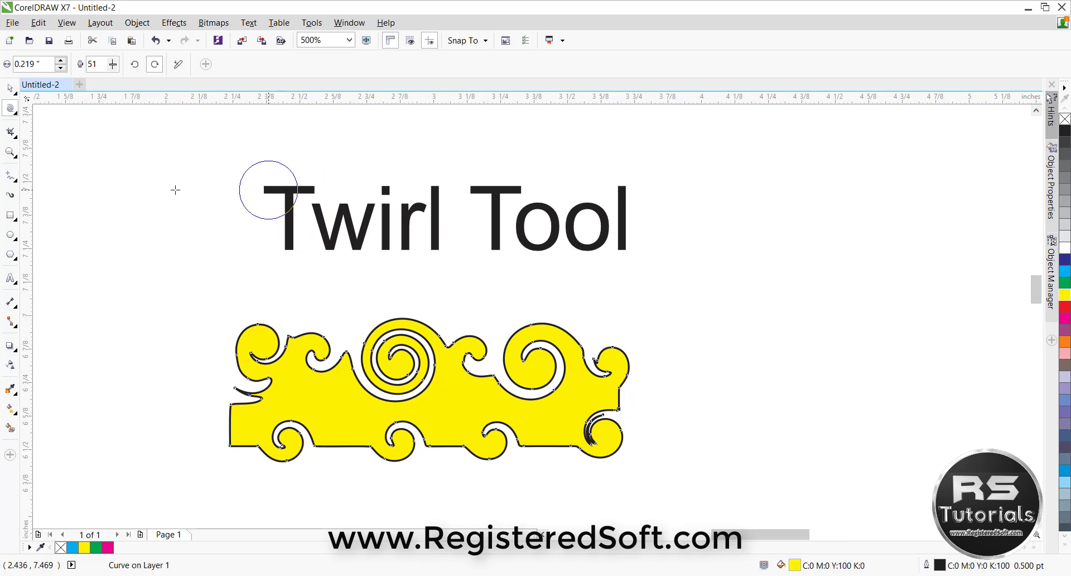
# Zoom in on the 'Twirl Tool' heading and convert it to curves
pyautogui.click(10, 152)
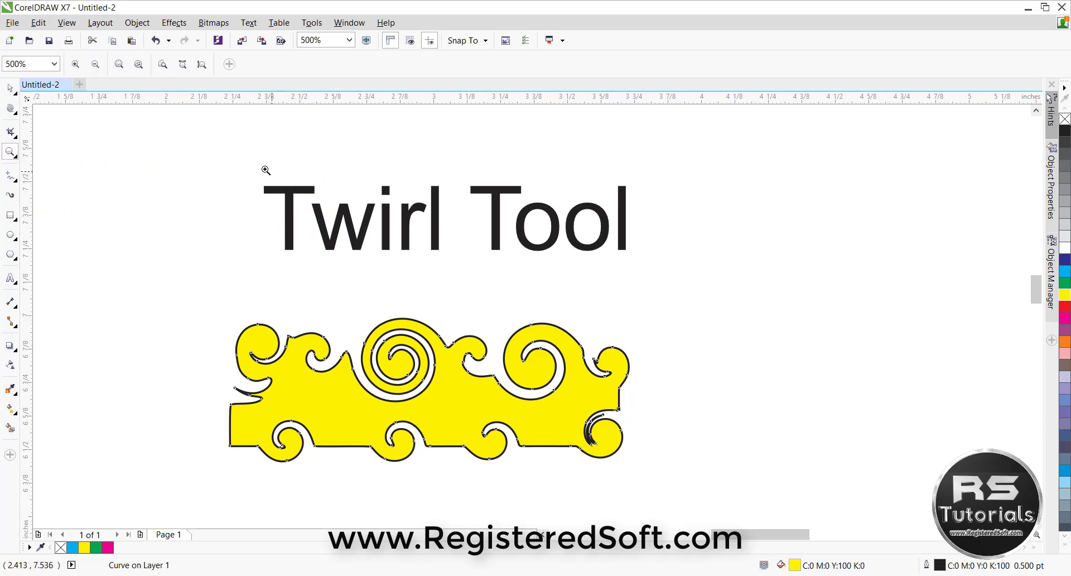
pyautogui.moveTo(258, 171); pyautogui.dragTo(676, 278)
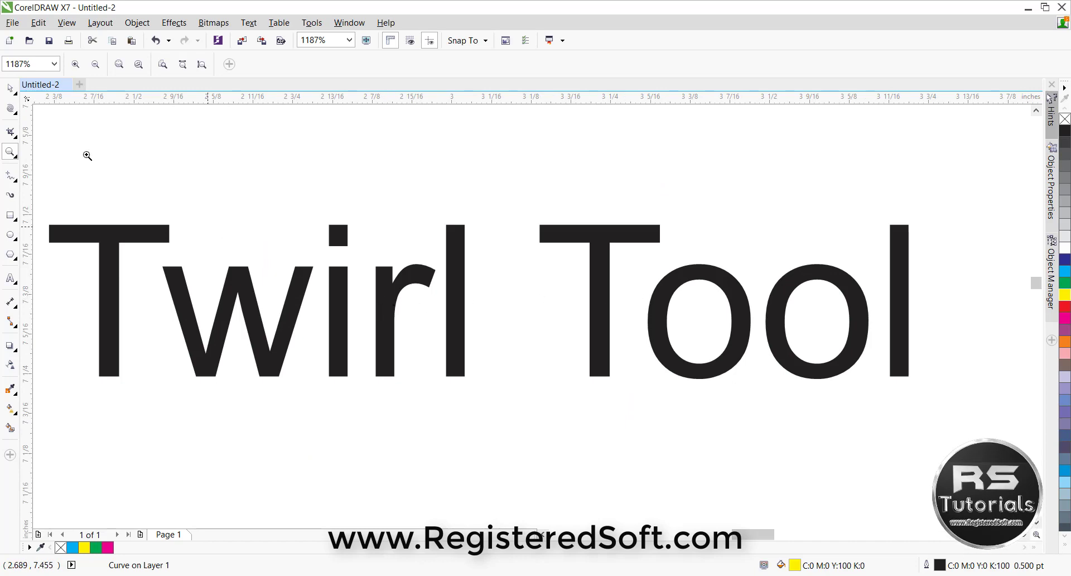
pyautogui.click(11, 89)
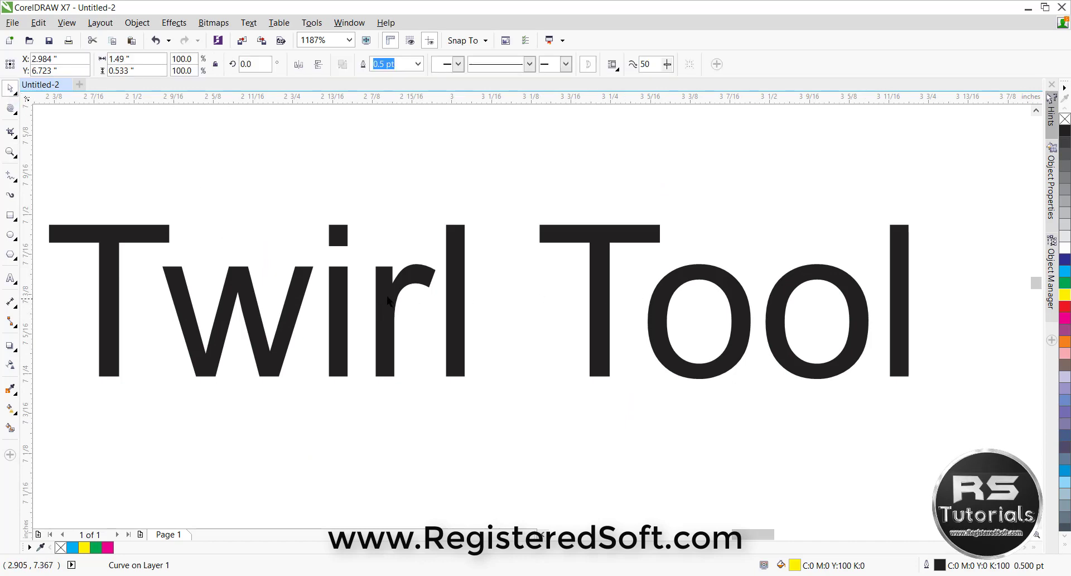
pyautogui.rightClick(389, 301)
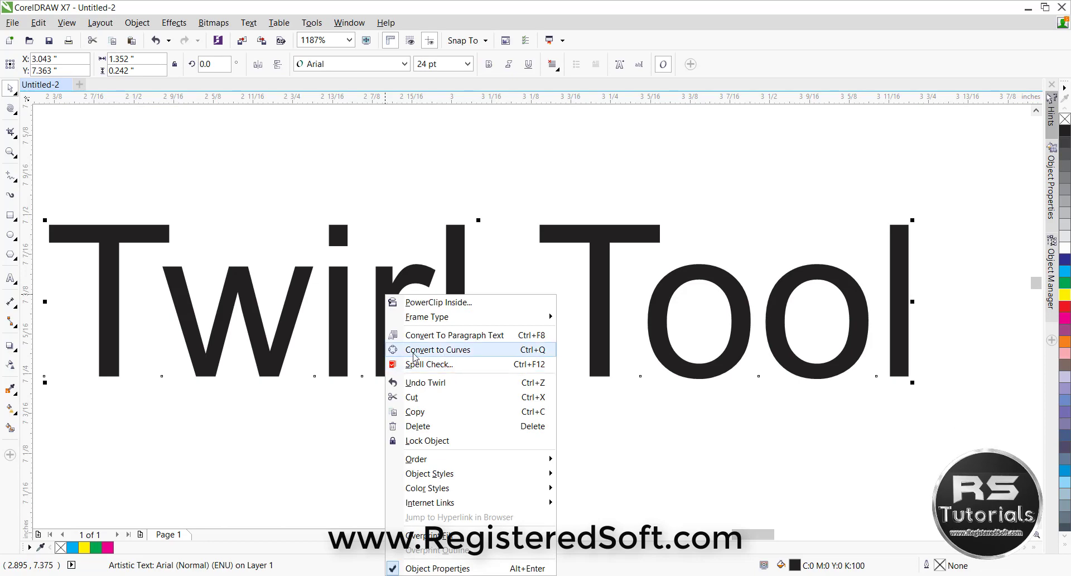
pyautogui.click(385, 289)
pyautogui.rightClick(385, 285)
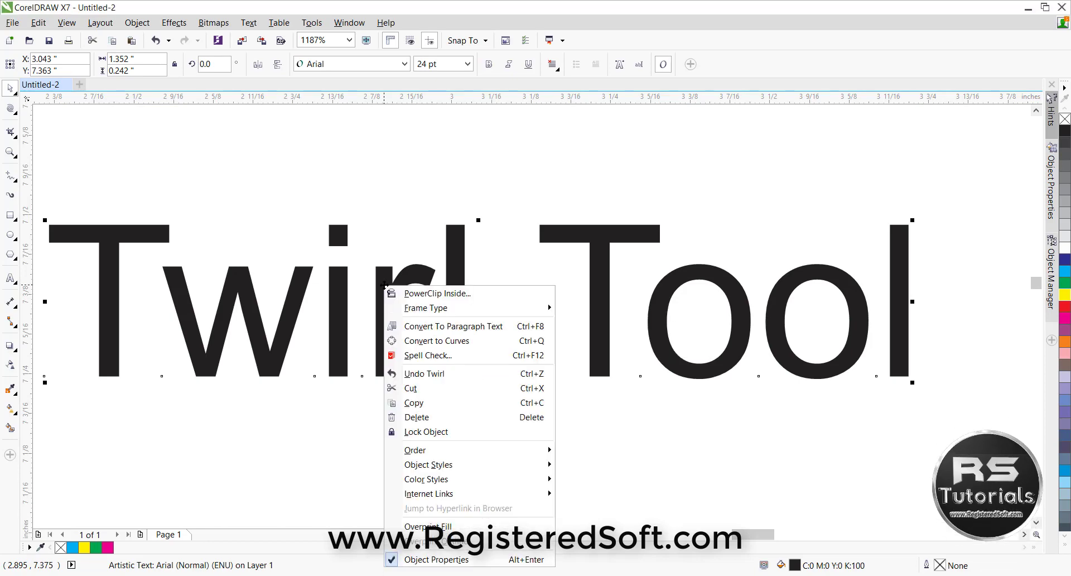
pyautogui.click(419, 346)
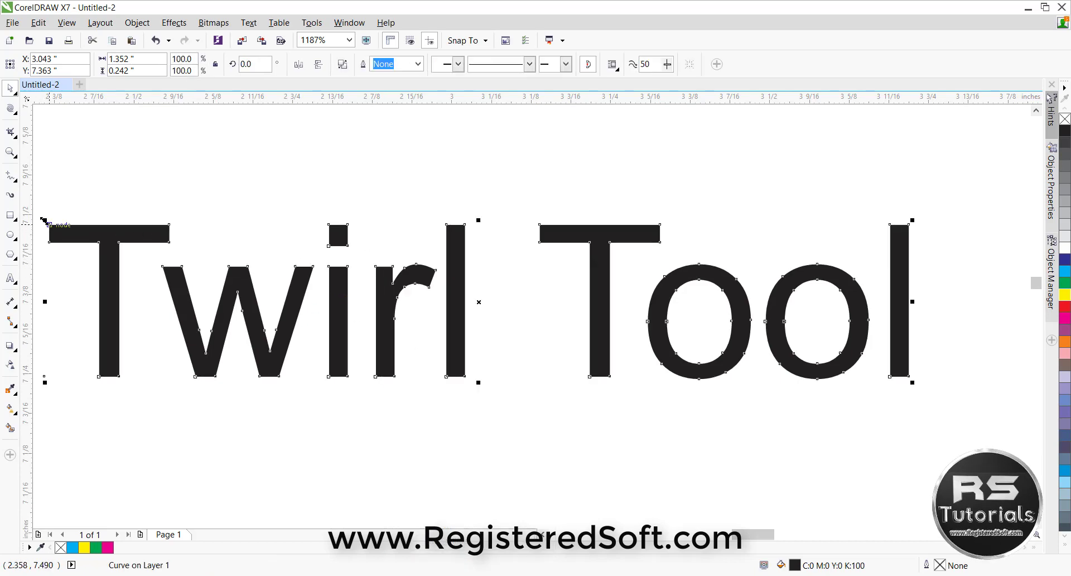
# With a 0.126 inch Twirl brush, curl the l of Twirl and both ends of Tool's T crossbar
pyautogui.click(11, 108)
pyautogui.click(49, 155)
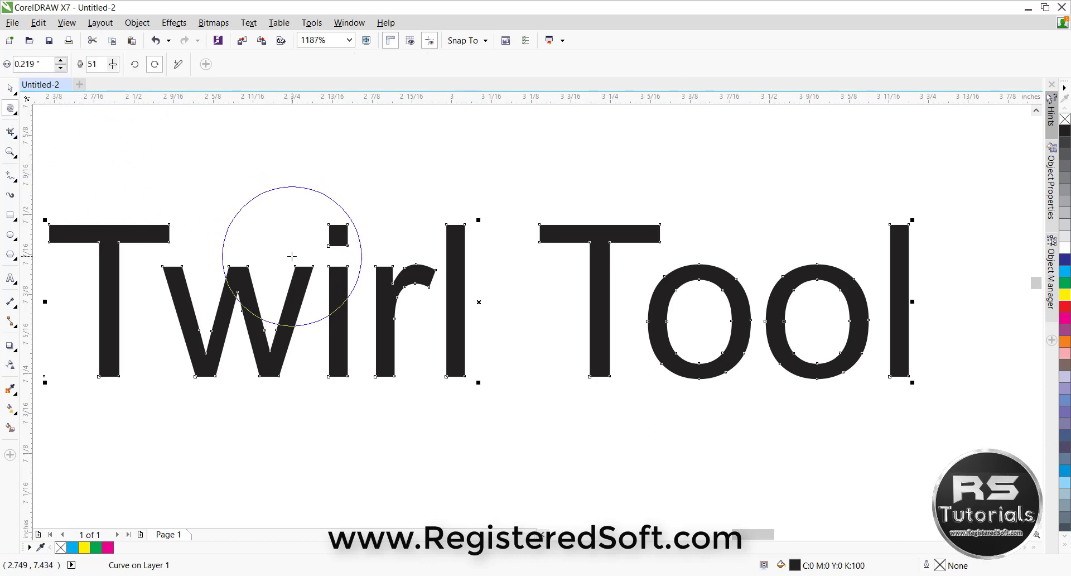
pyautogui.moveTo(292, 256); pyautogui.dragTo(312, 223)
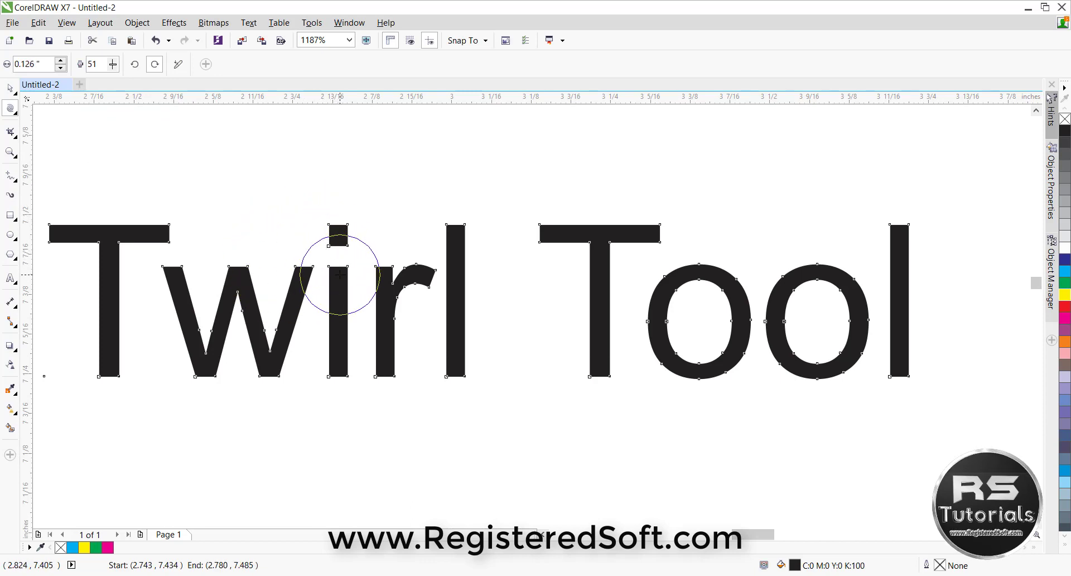
pyautogui.click(462, 234)
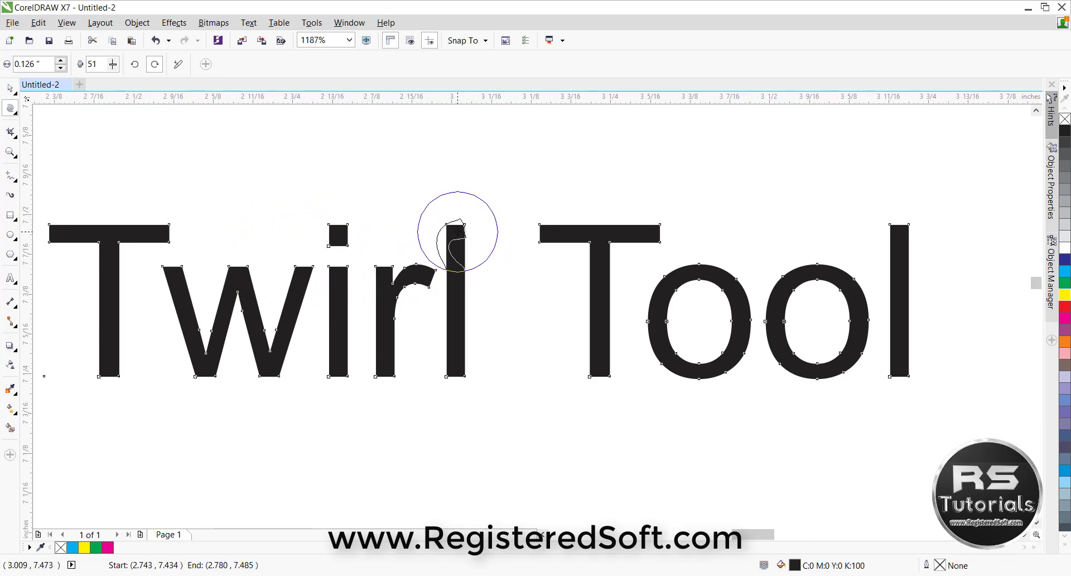
pyautogui.click(452, 369)
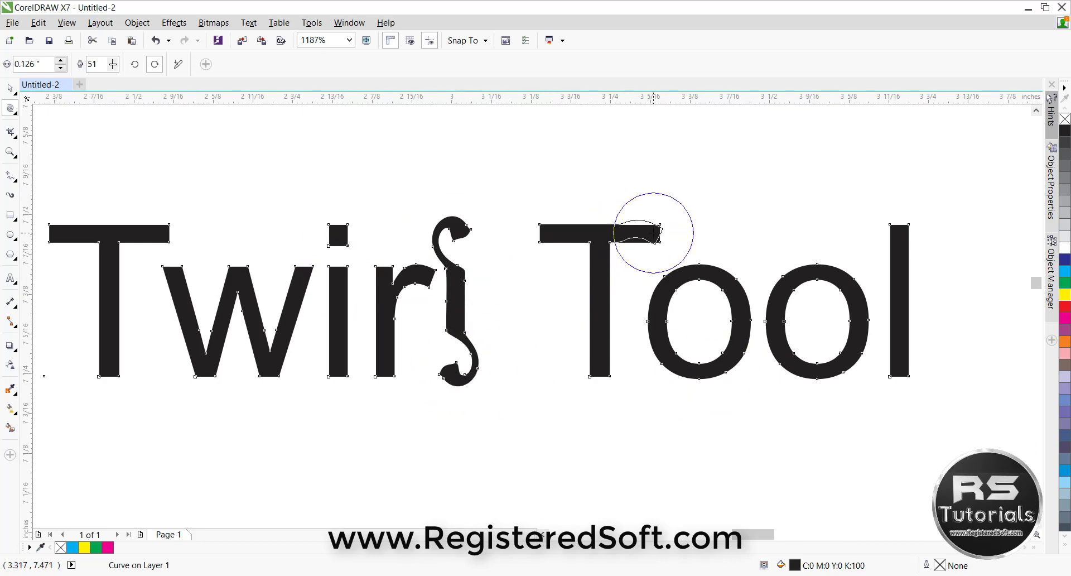
pyautogui.click(656, 233)
pyautogui.click(544, 232)
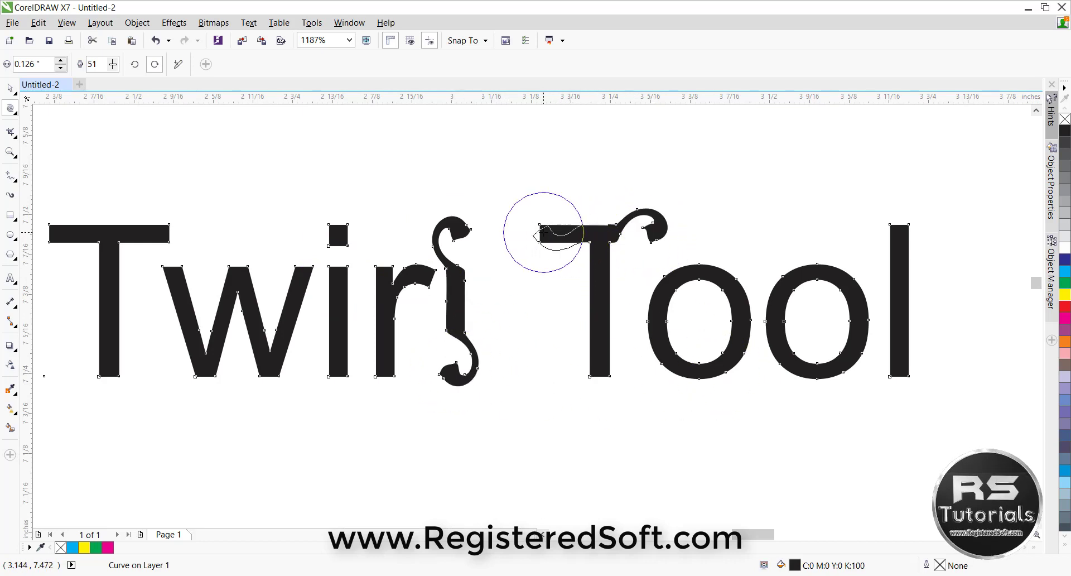
pyautogui.moveTo(544, 232); pyautogui.dragTo(546, 232)
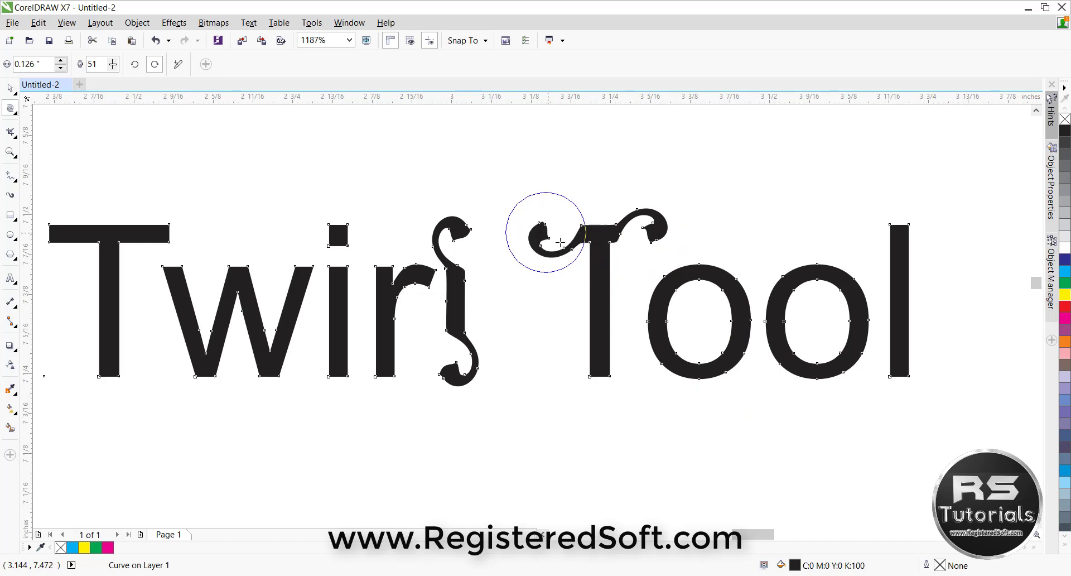
# Curl Tool's T stem, the o, the final l, and the first T's crossbar and stem
pyautogui.click(602, 367)
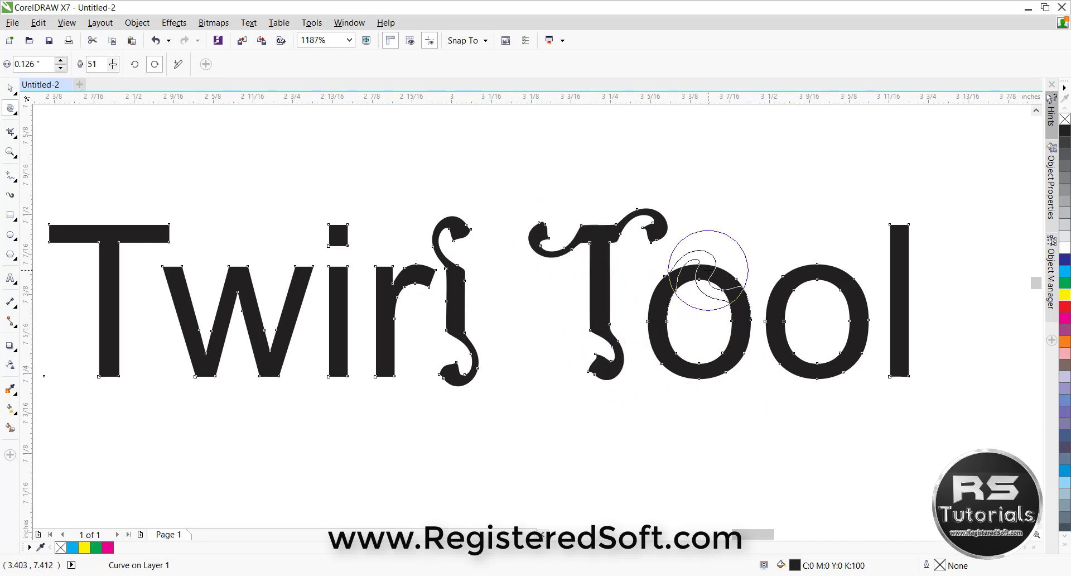
pyautogui.moveTo(707, 270); pyautogui.dragTo(709, 271)
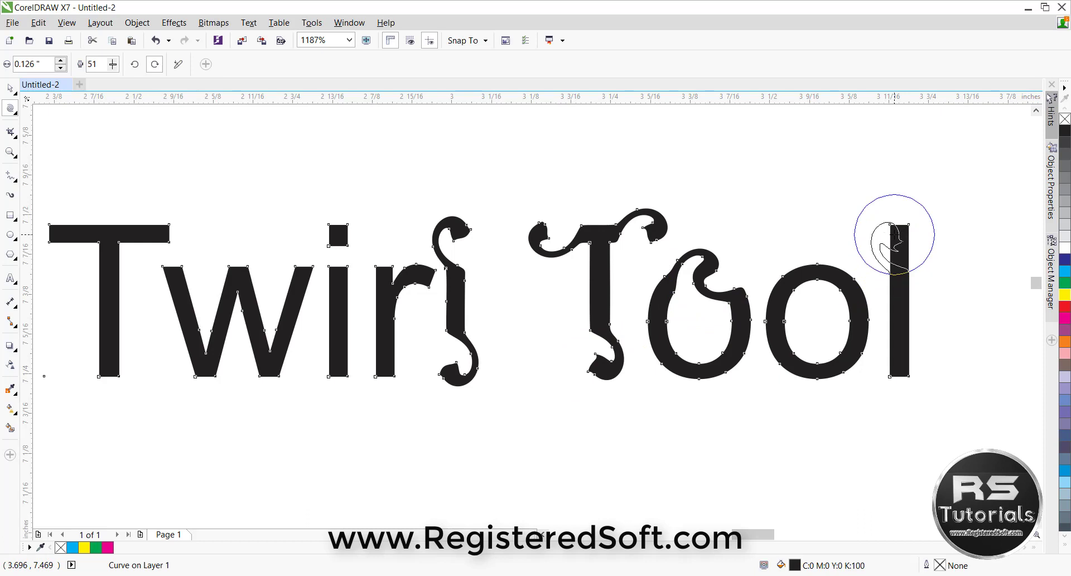
pyautogui.click(915, 358)
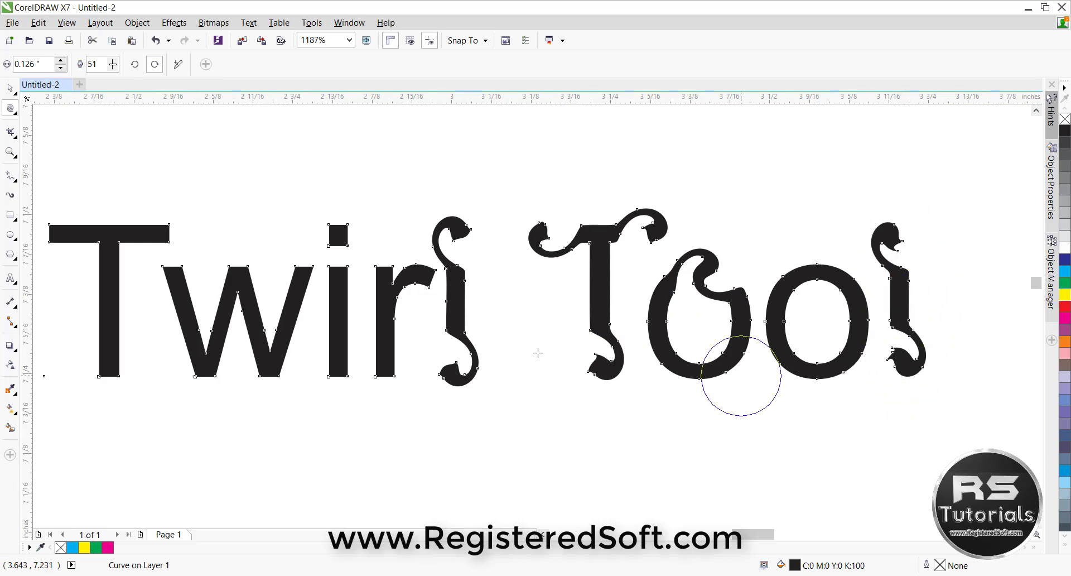
pyautogui.click(166, 240)
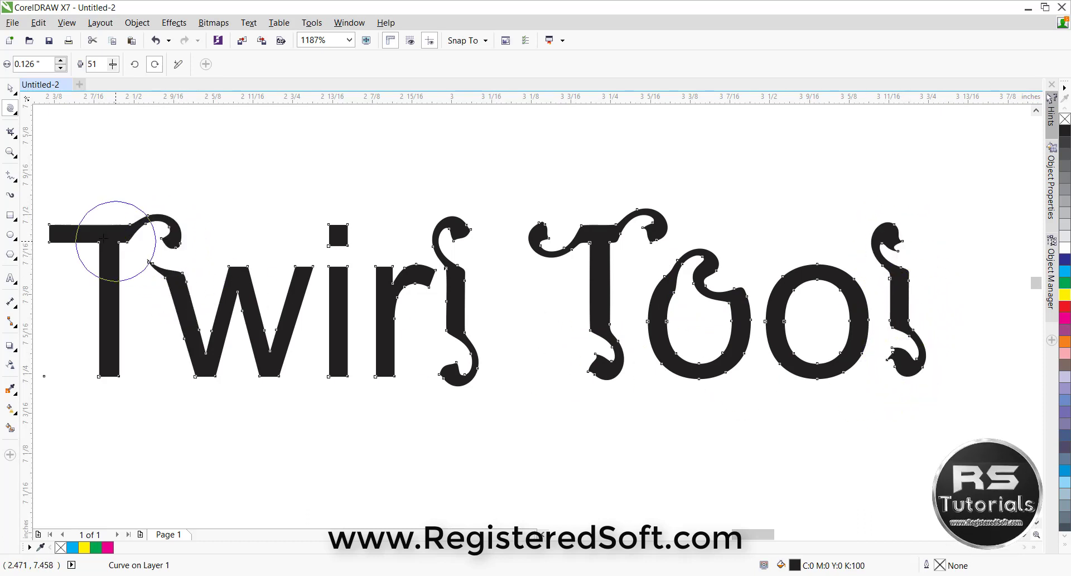
pyautogui.click(52, 231)
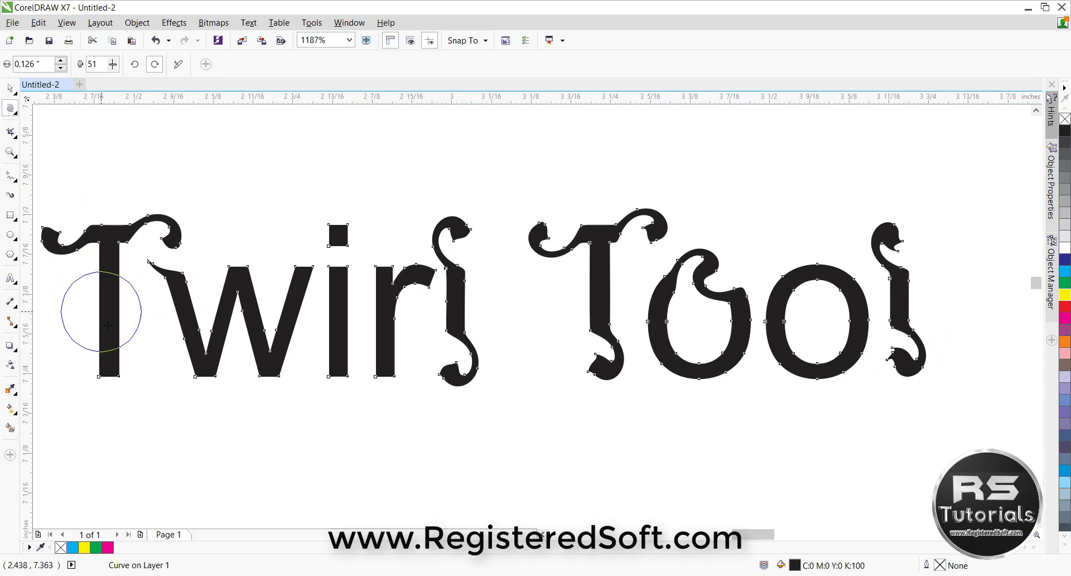
pyautogui.click(109, 360)
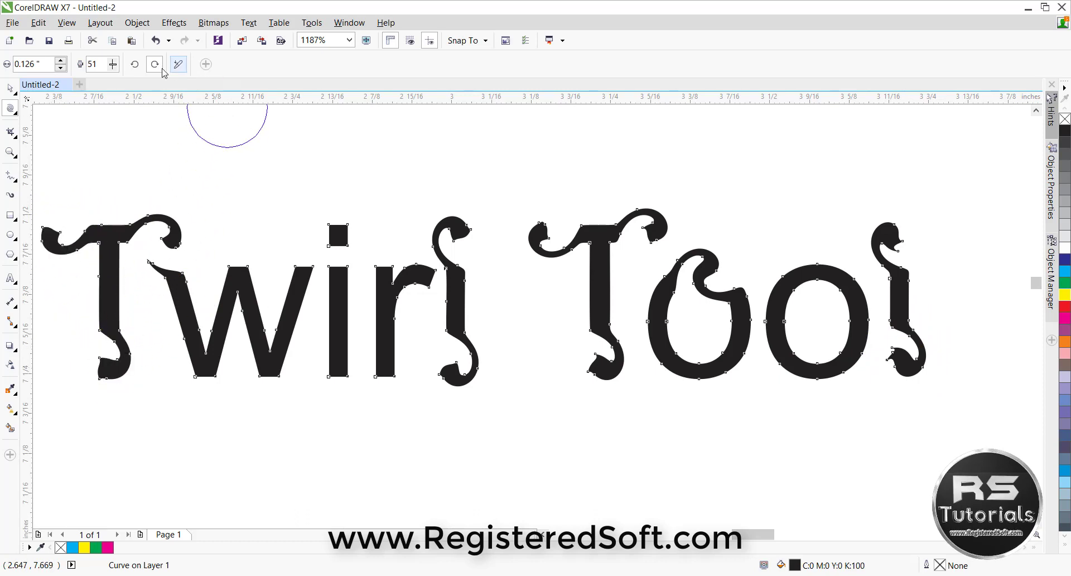
# Set twirls to counter-clockwise and curl the strokes of the w, i and r
pyautogui.click(132, 64)
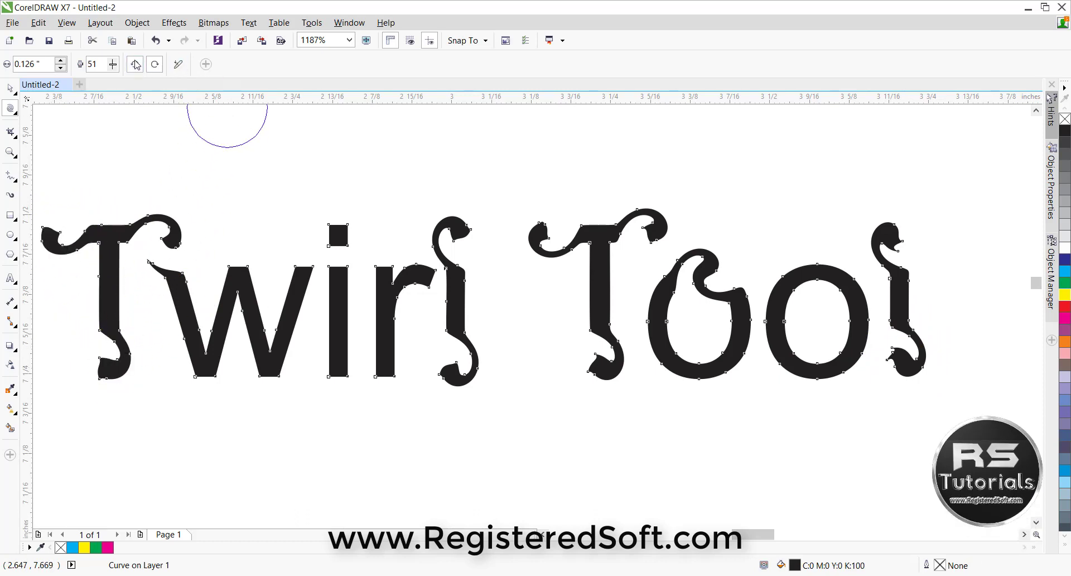
pyautogui.click(203, 363)
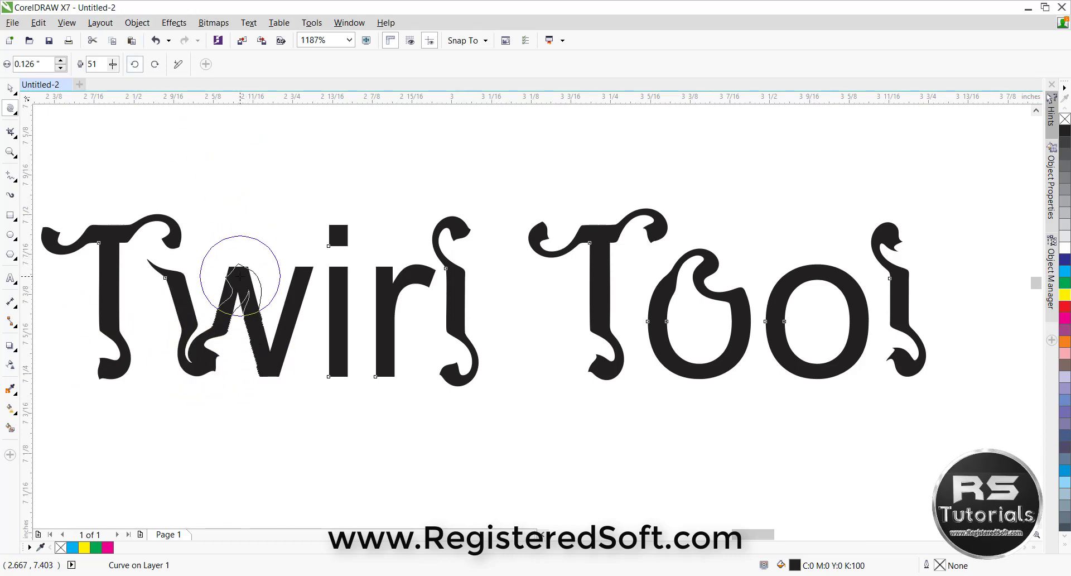
pyautogui.moveTo(240, 276); pyautogui.dragTo(240, 276)
pyautogui.click(338, 270)
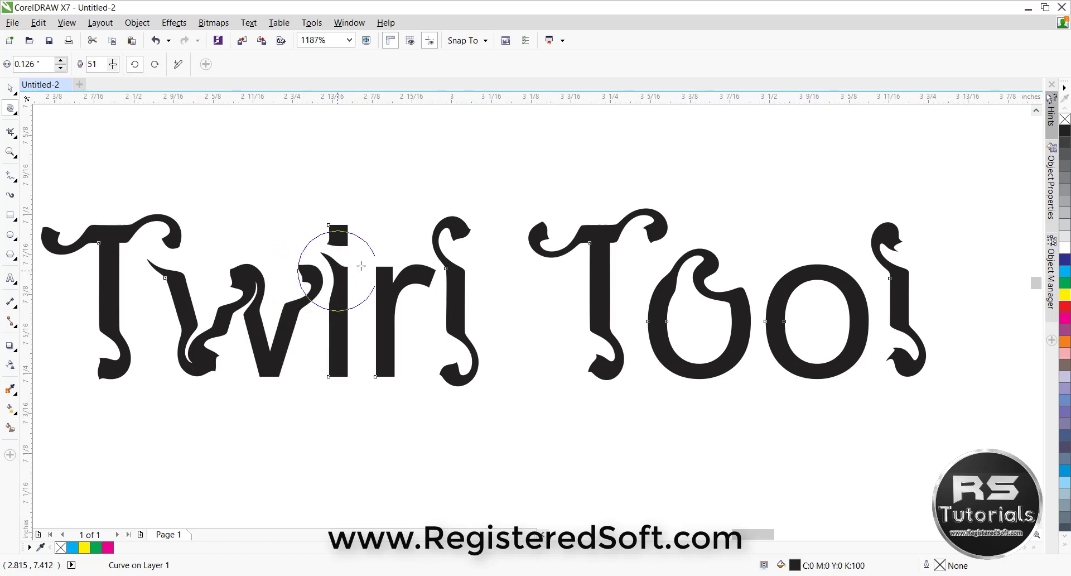
pyautogui.click(339, 235)
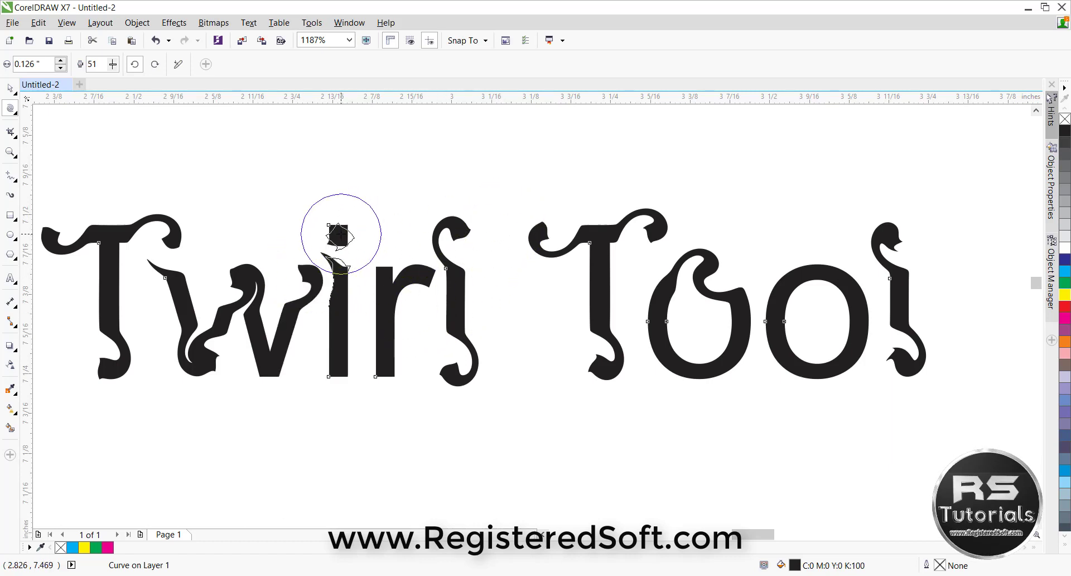
pyautogui.click(389, 367)
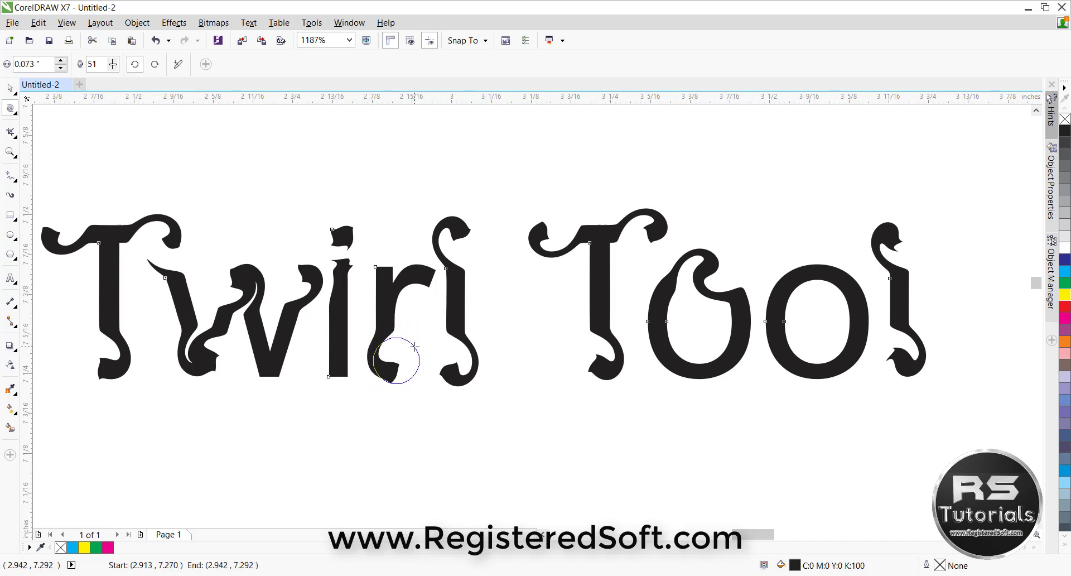
pyautogui.click(421, 277)
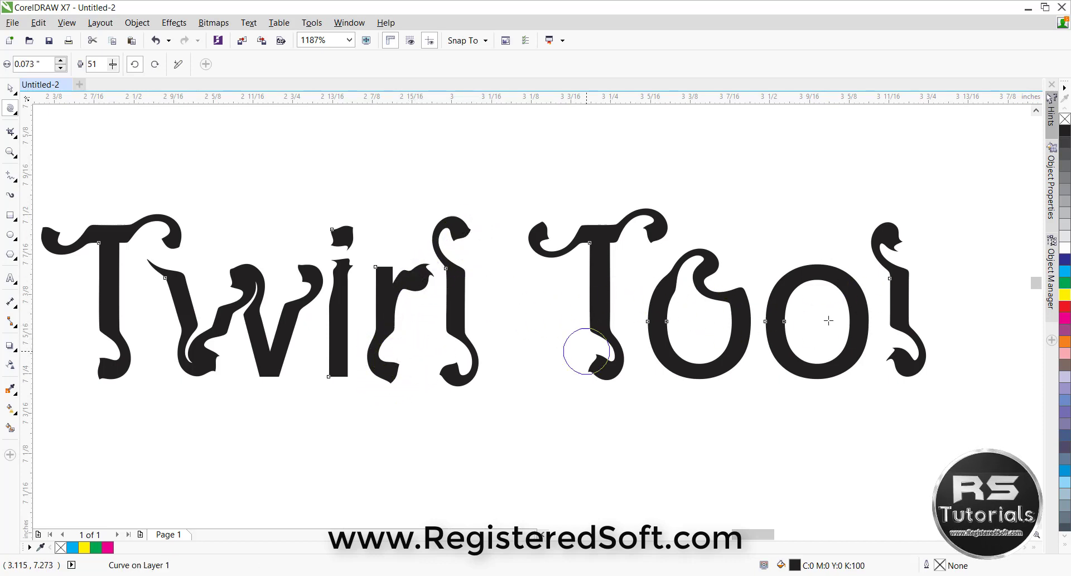
# Try cyan, pink and purple fills on the heading, settling on 80% Black gray
pyautogui.click(1063, 272)
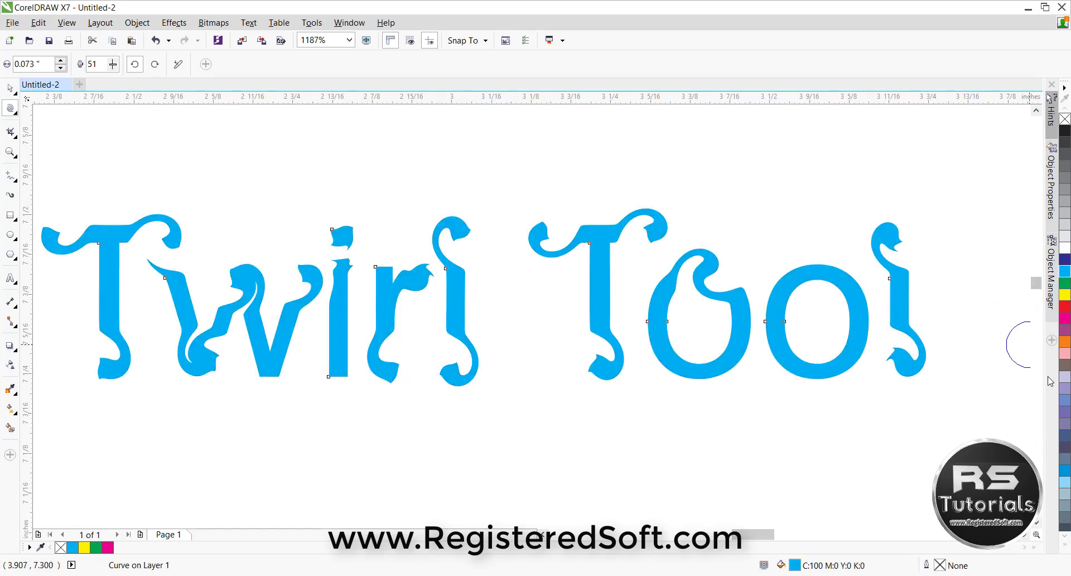
pyautogui.click(1065, 353)
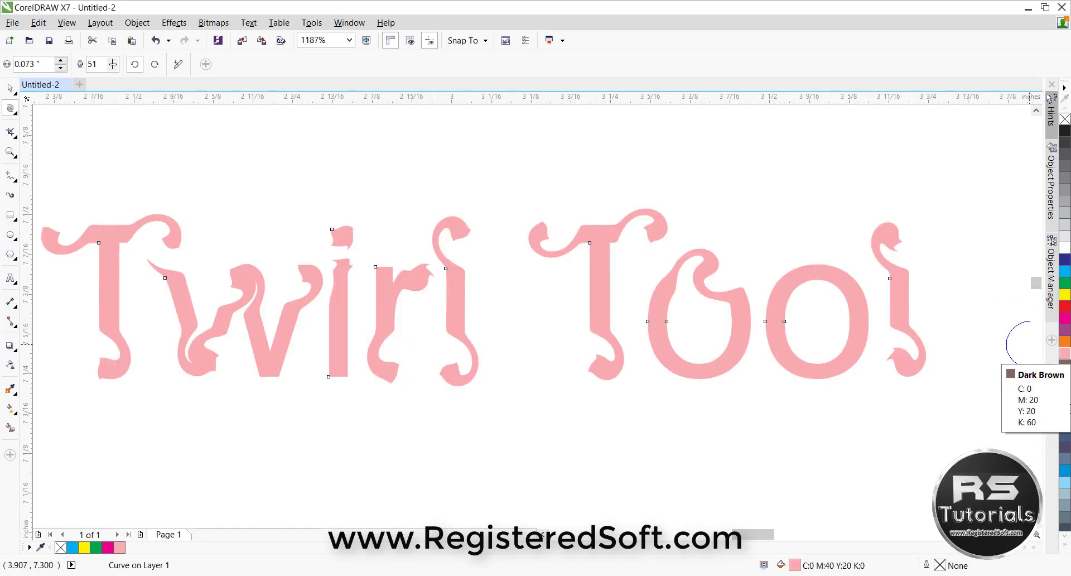
pyautogui.click(1065, 447)
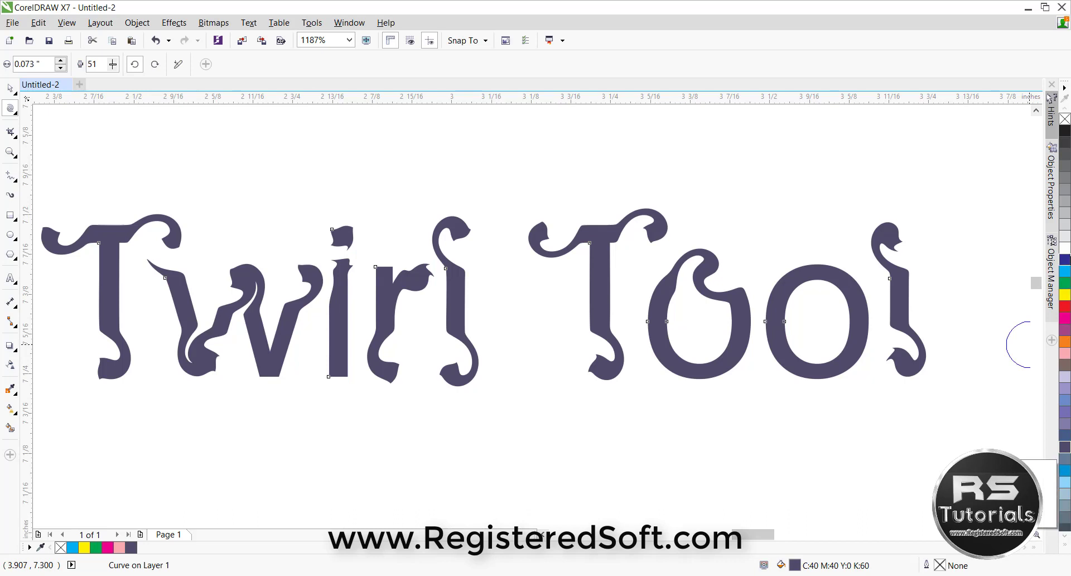
pyautogui.click(1065, 154)
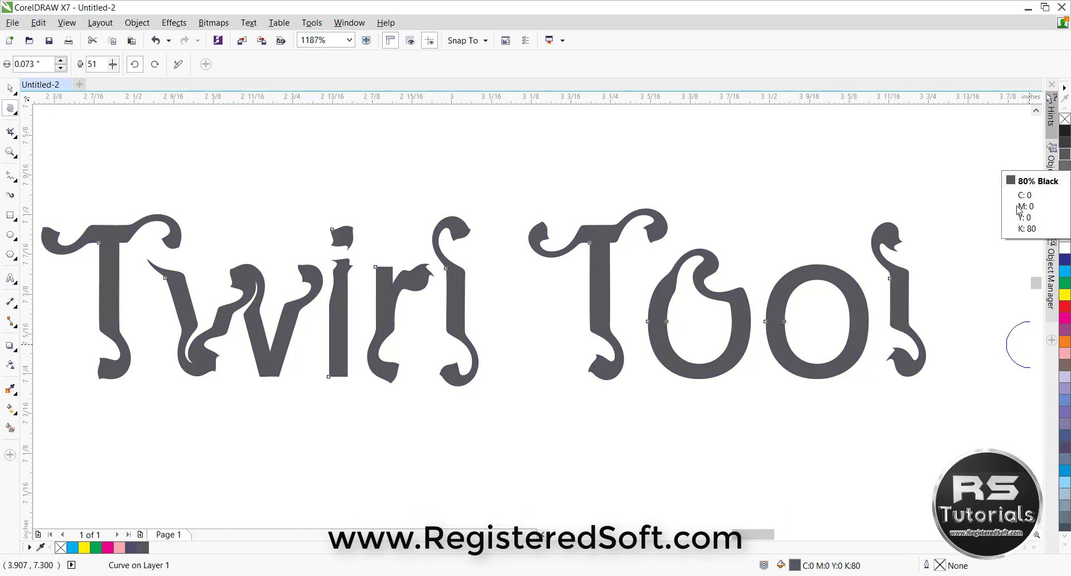